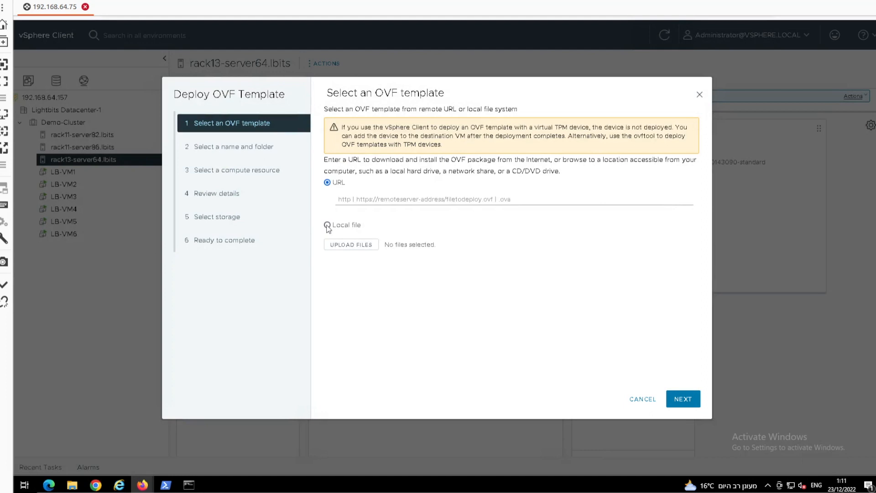
Choose the local file lightbits_vsphere_plugin.ova from the VCP_Build v1.3.0.b07 folder as the OVF template
click(327, 225)
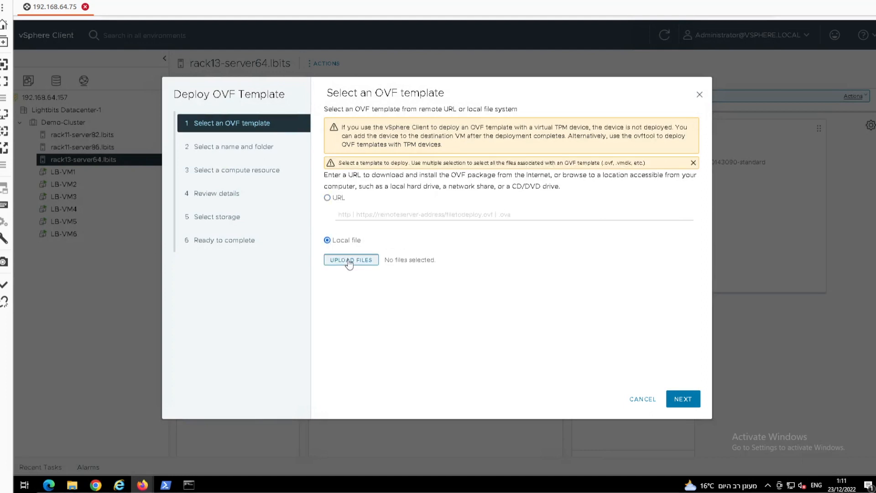
click(350, 261)
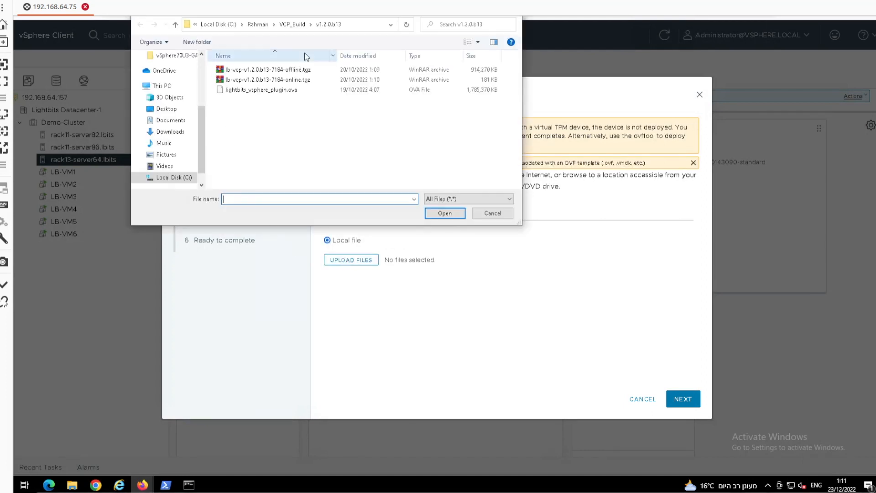
click(291, 26)
double_click(259, 80)
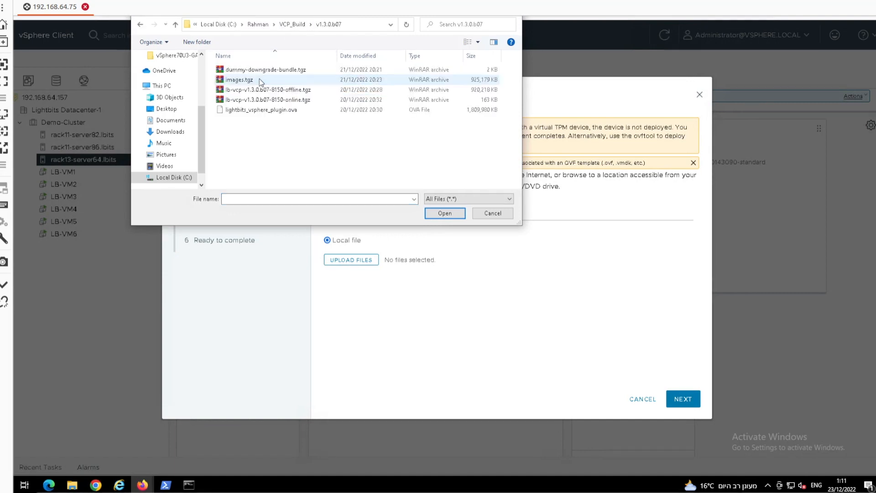
click(267, 111)
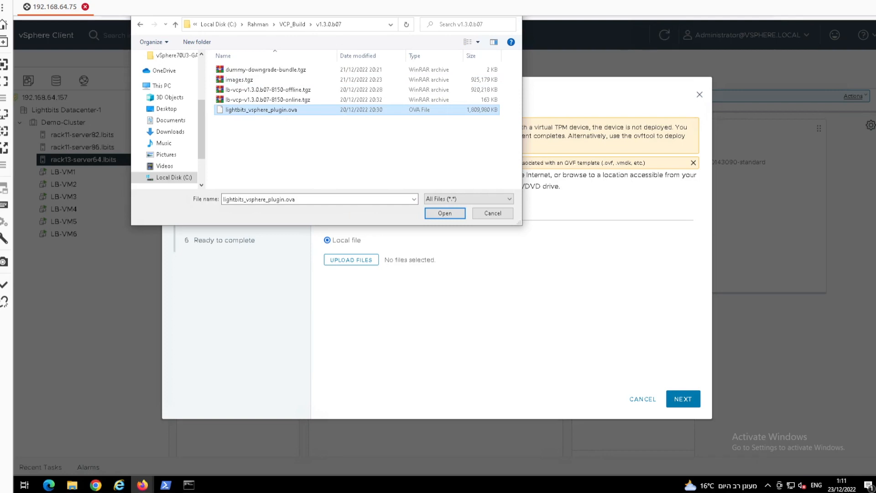
click(441, 215)
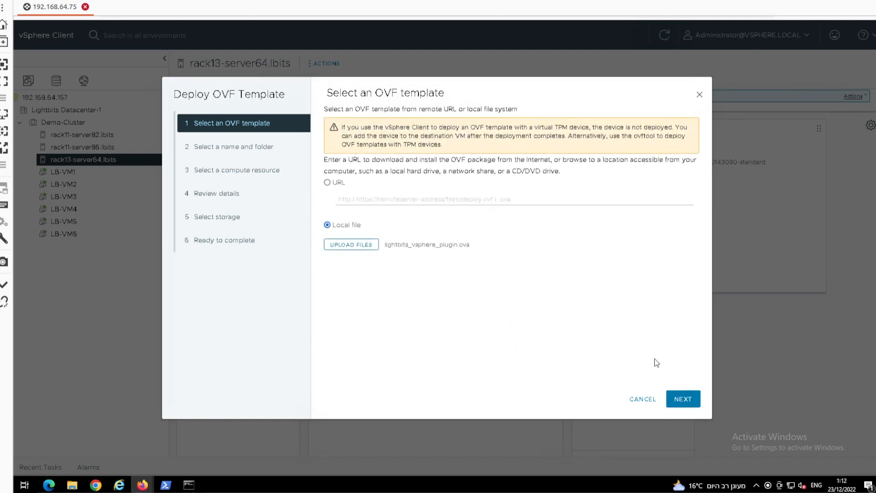
Deploy the template as lightbits_vsphere_plugin-v1_3_0 in Lightbits Datacenter-1 on rack13-server64.lbits, finishing the wizard
click(681, 399)
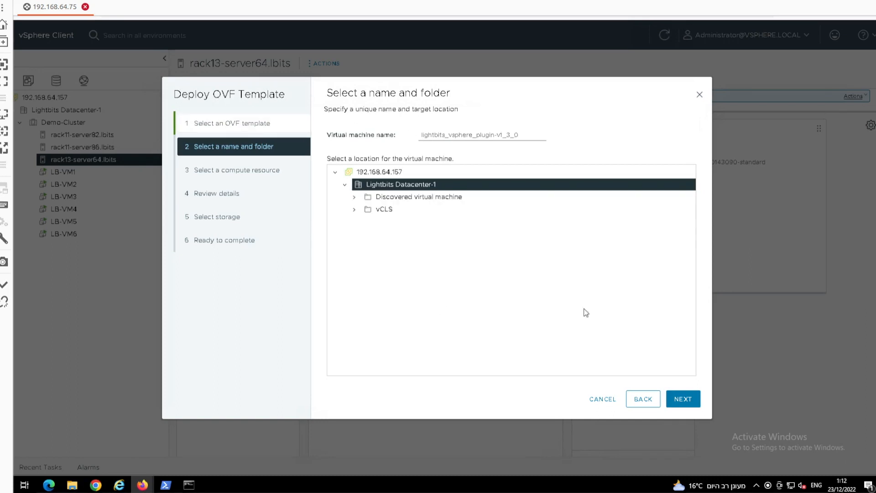
click(685, 397)
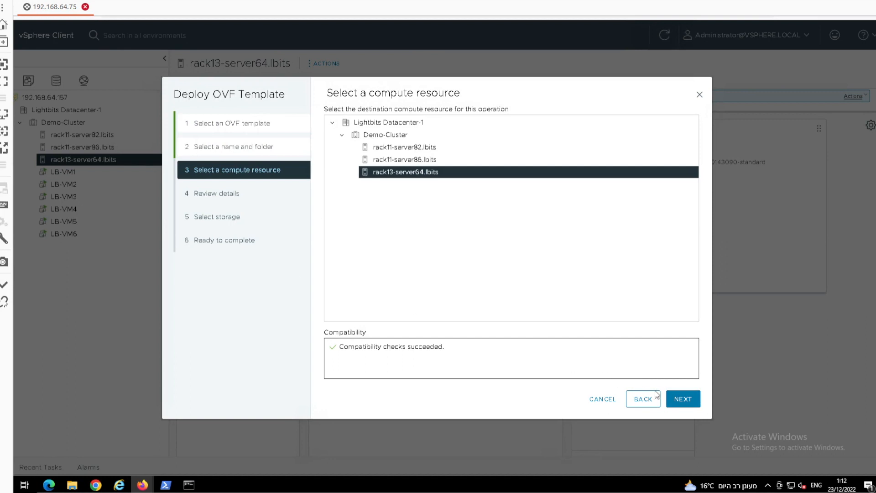
click(680, 398)
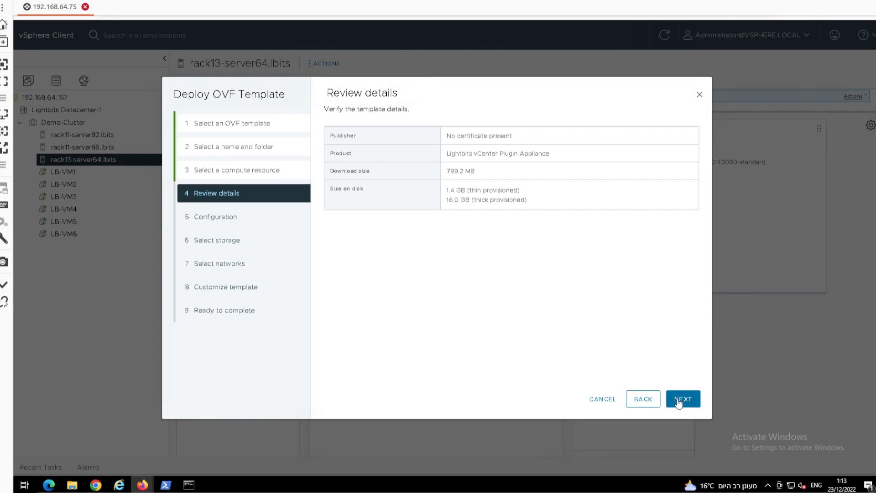
click(680, 398)
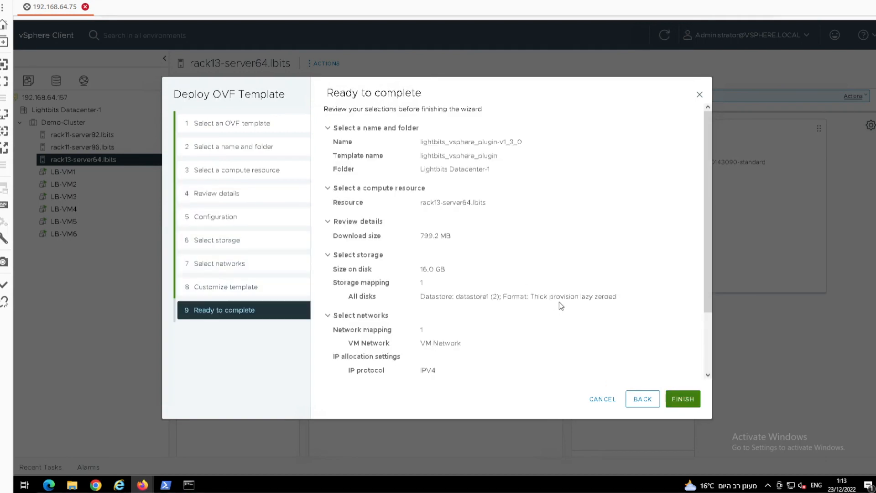
click(683, 398)
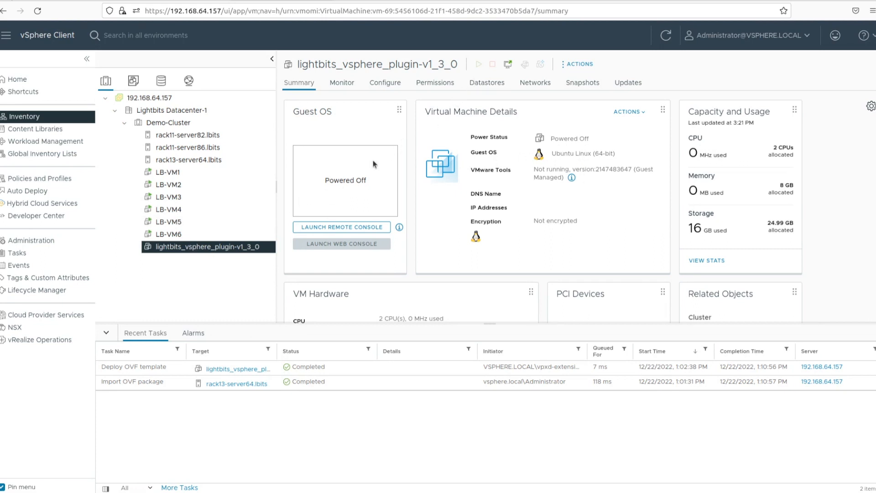
Power on the lightbits_vsphere_plugin-v1_3_0 virtual machine and select its IPv4 address in the virtual machine details
click(255, 234)
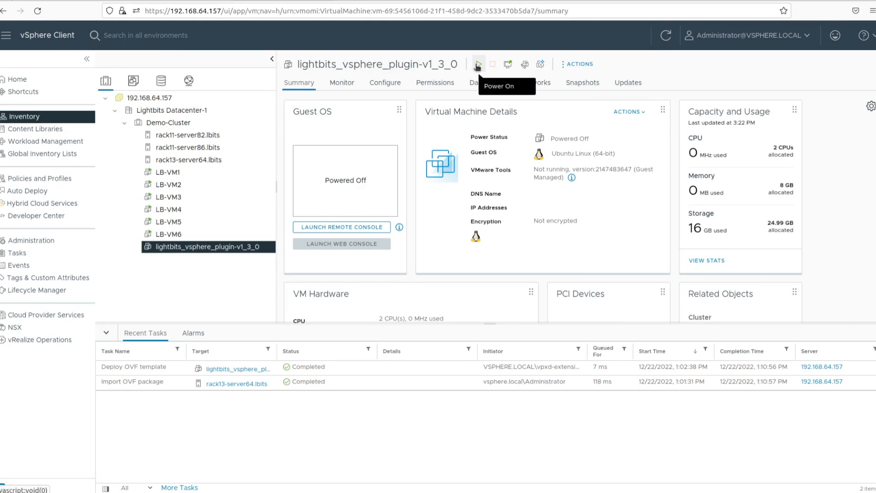
click(477, 65)
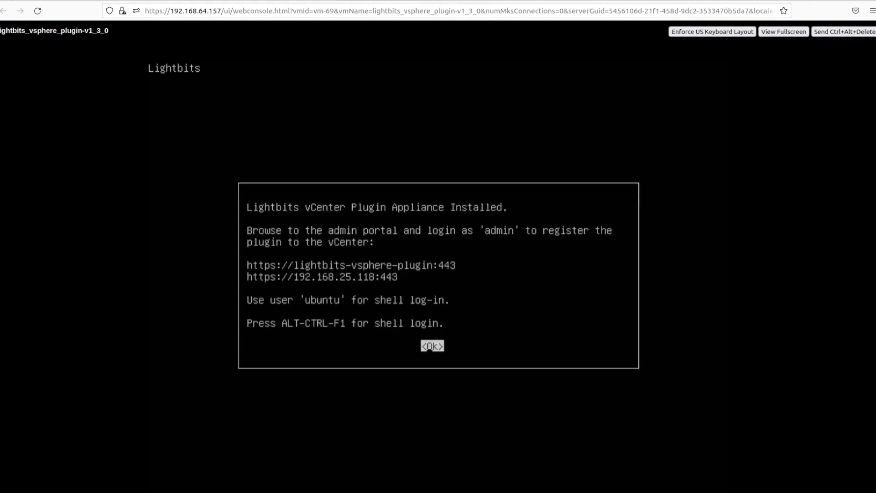
click(50, 1)
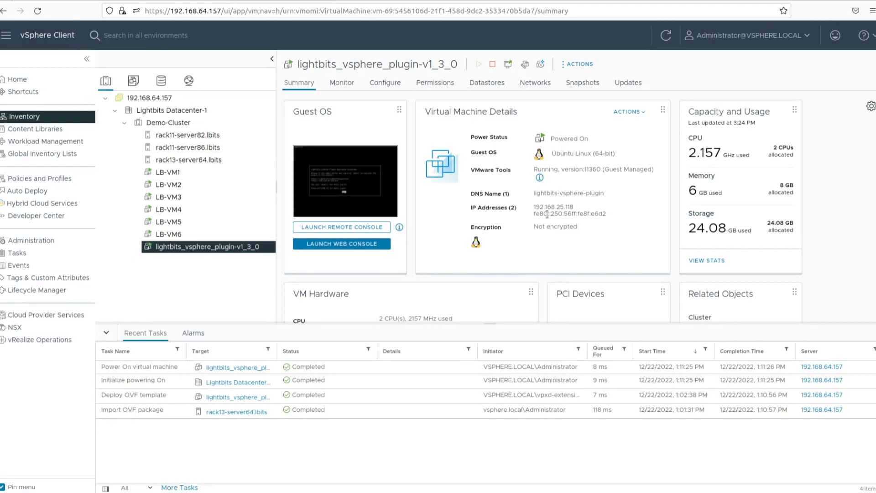
drag(534, 208, 580, 207)
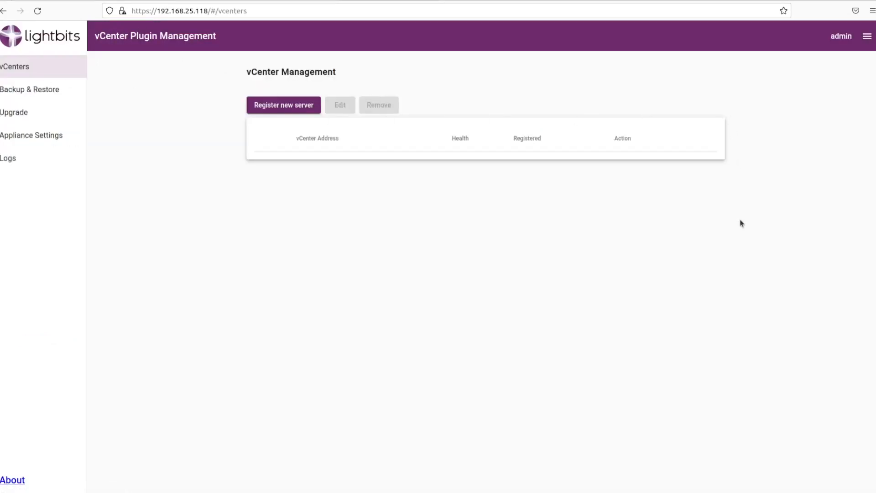
Register vCenter 192.168.29.235 with the Administrator role, accept its certificate, and open the Lightbits plugin in that vCenter's vSphere Client
click(291, 106)
click(503, 369)
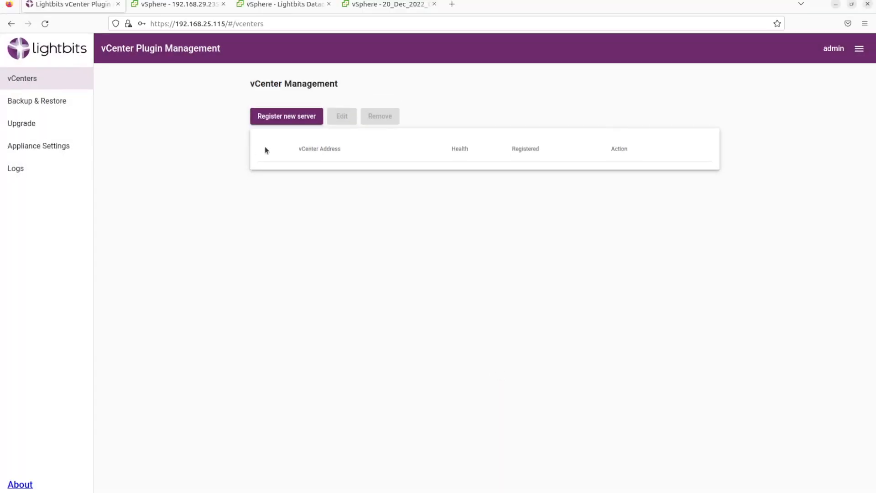
click(288, 116)
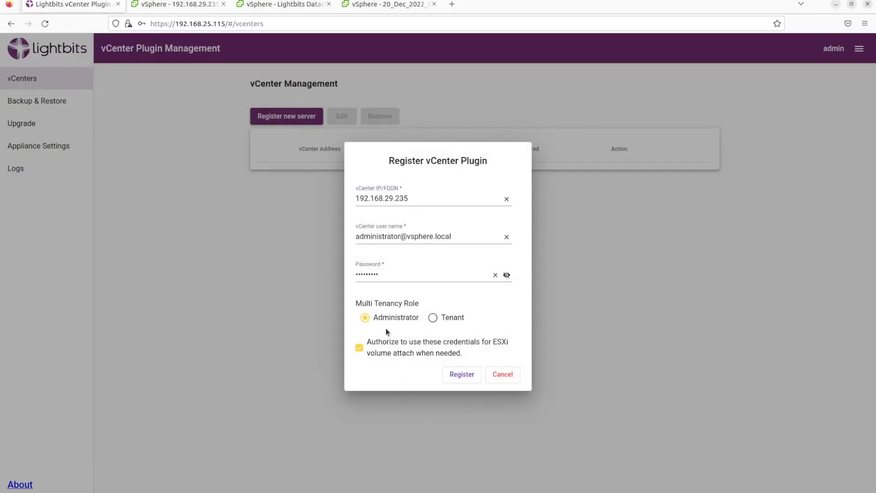
click(433, 317)
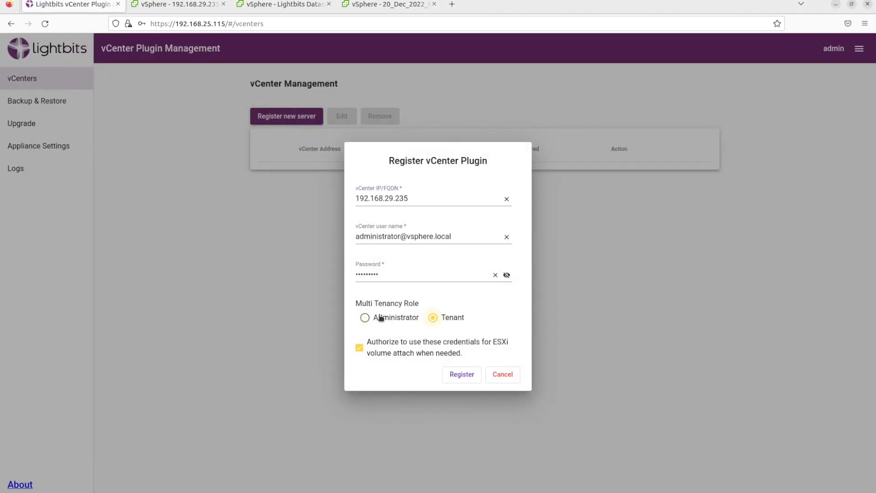
click(365, 317)
click(456, 374)
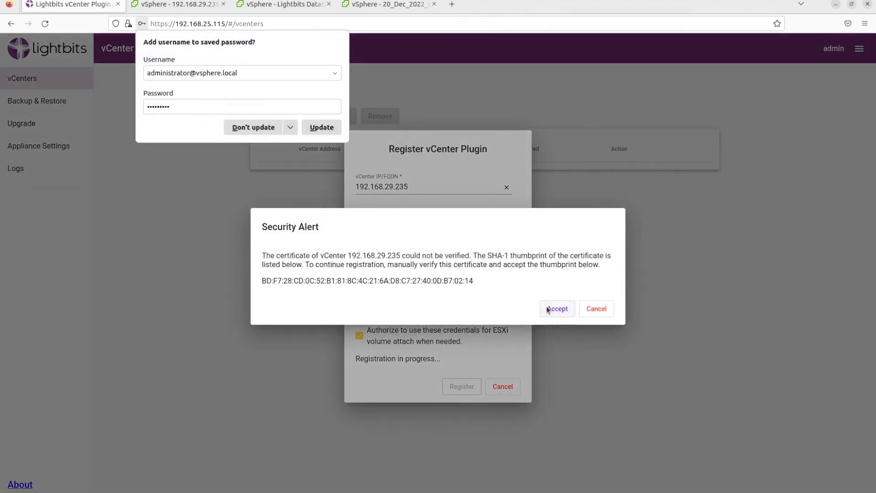
click(551, 311)
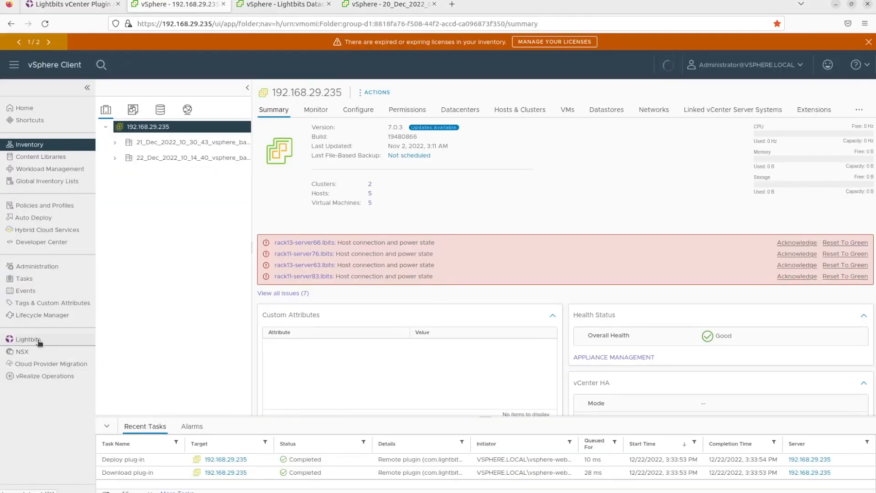
click(40, 342)
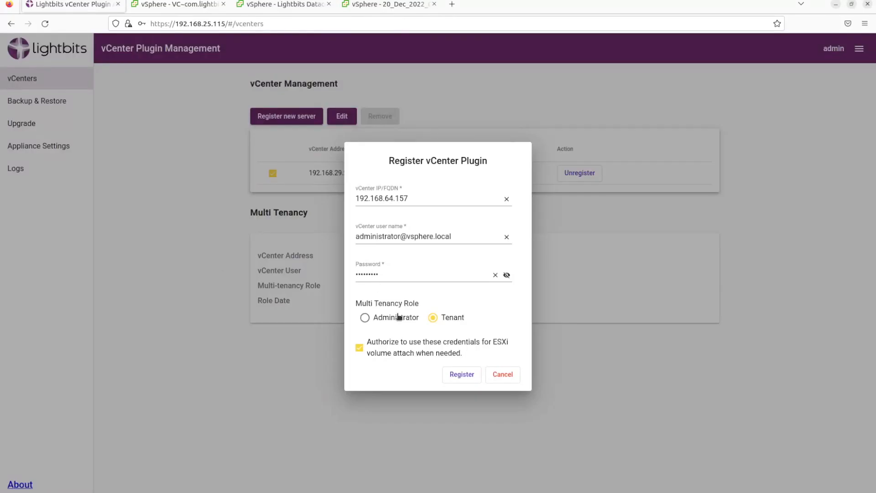
Register vCenter 192.168.64.157 in the plugin manager with the Tenant role and accept its certificate thumbprint
click(460, 377)
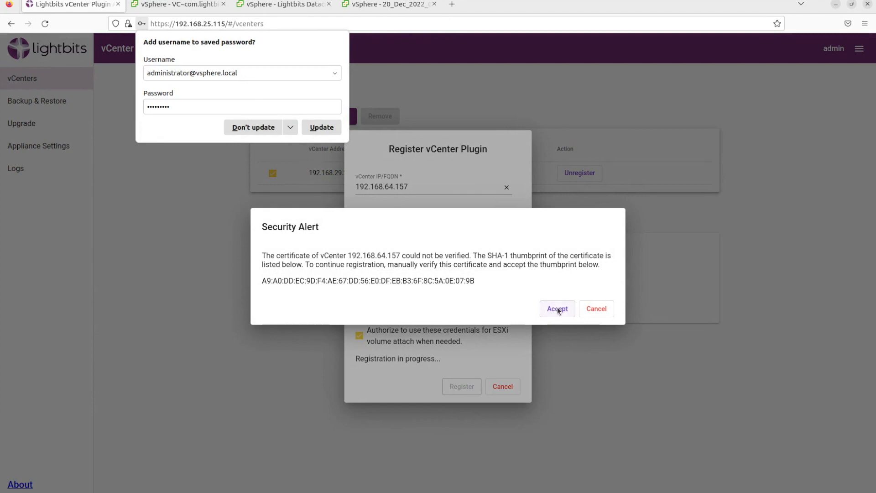
click(557, 309)
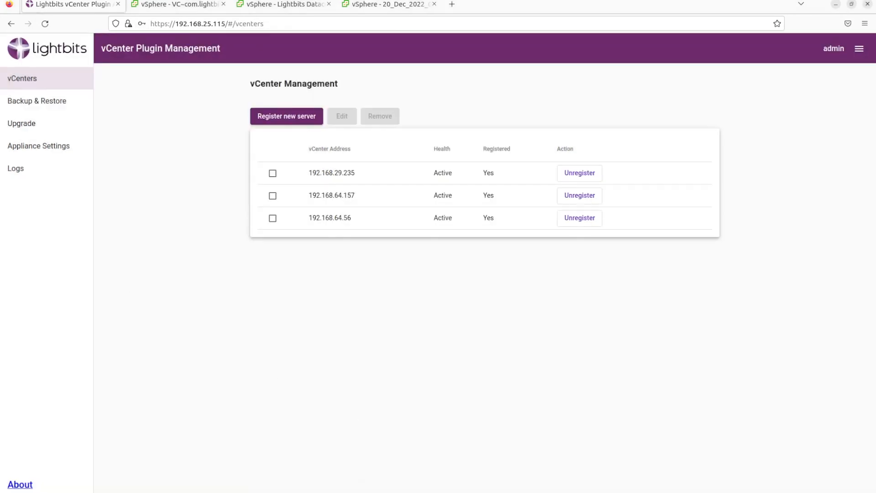
Check the multi-tenancy details of the registered vCenters 192.168.29.235, 192.168.64.157 and 192.168.64.56 one after another
click(272, 173)
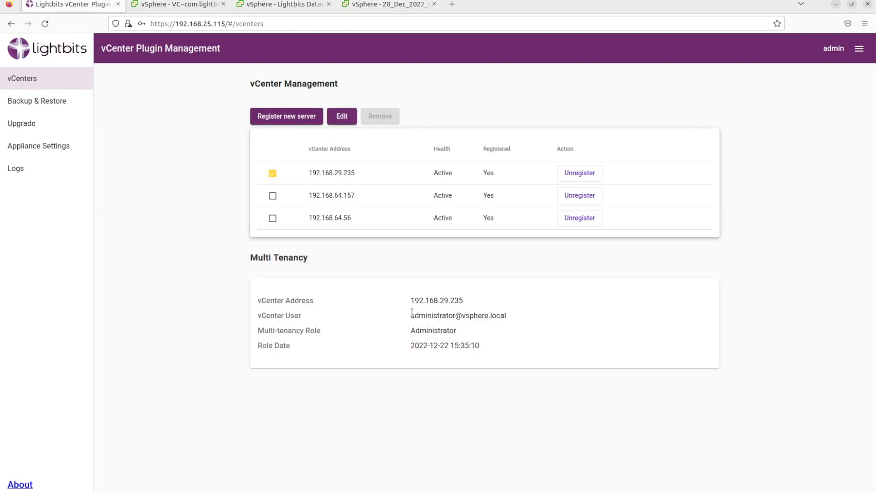
drag(263, 333, 404, 333)
click(419, 331)
click(273, 173)
click(273, 195)
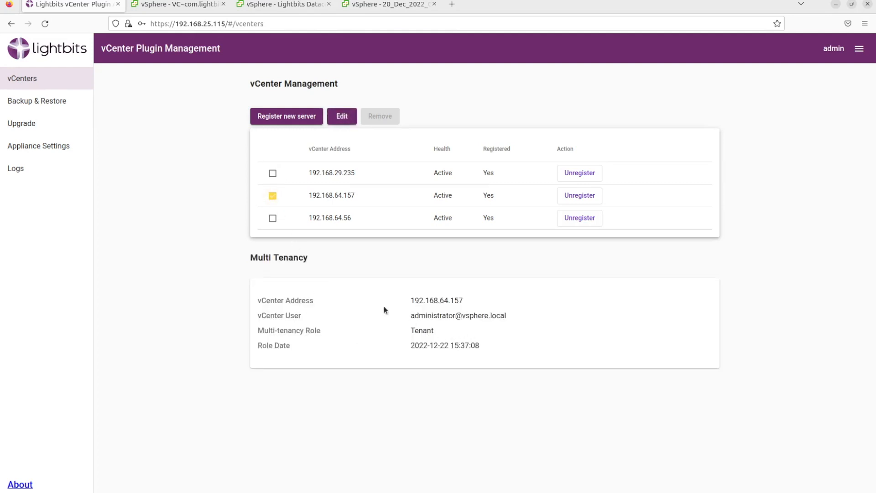
click(272, 195)
click(273, 217)
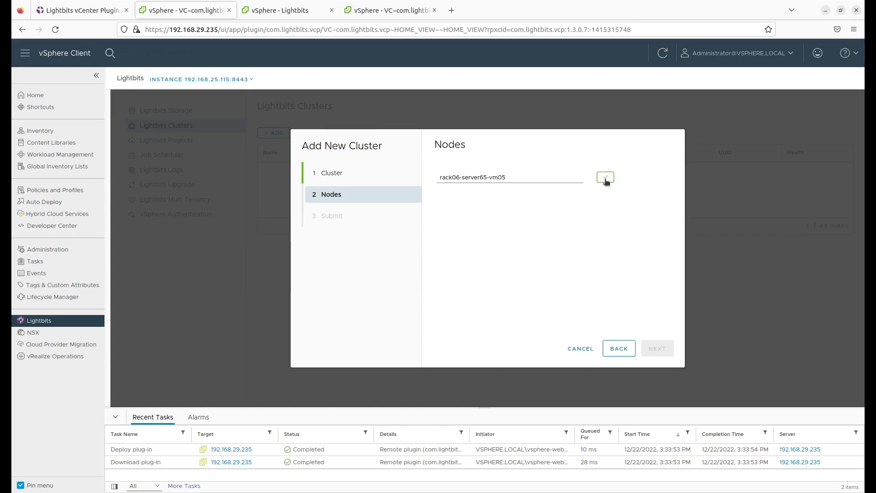
Add the cluster Lightbits-cluster-01 in the Lightbits plugin, using the nodes discovered from rack06-server65-vm05
click(605, 178)
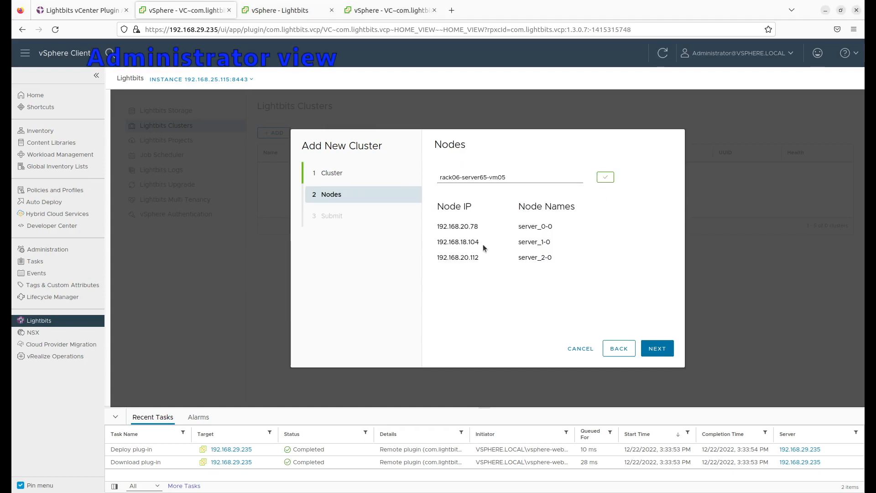
click(656, 348)
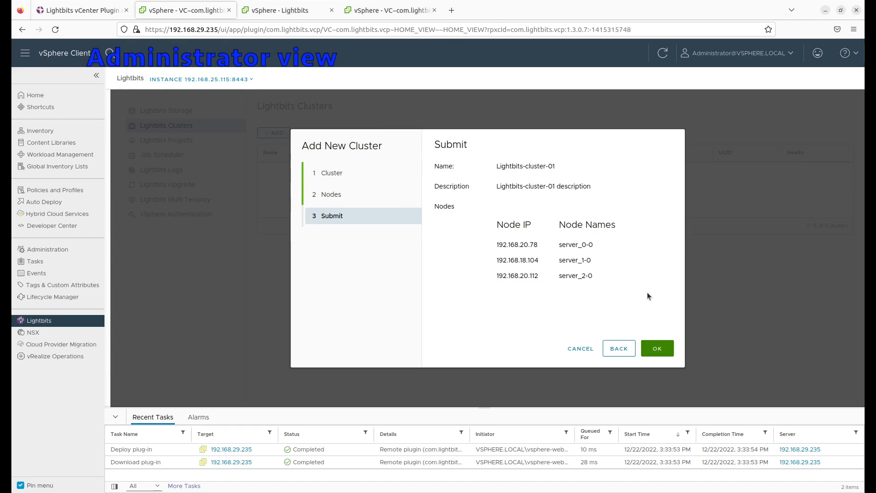
click(656, 348)
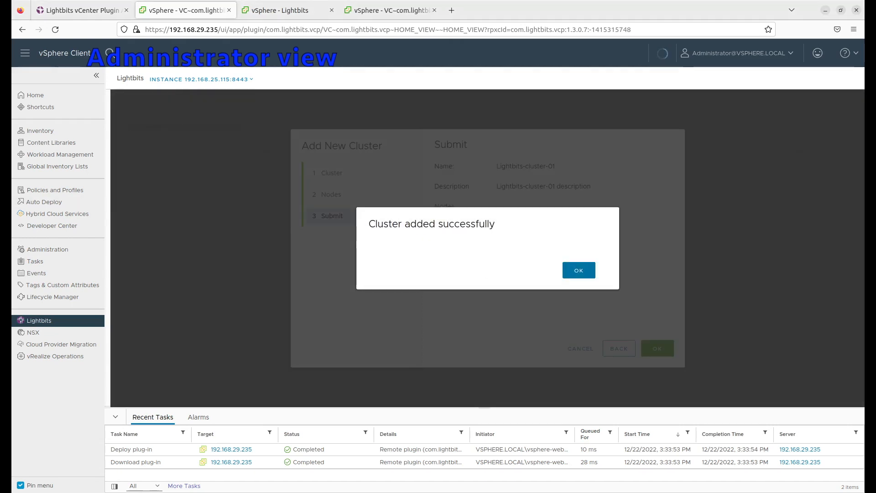
click(574, 272)
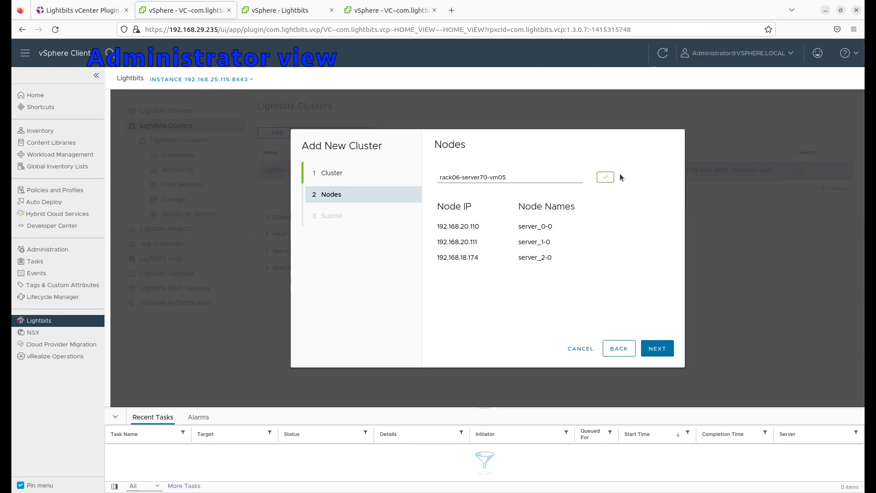
Add a second cluster, Lightbits-Cluster-02, using the nodes discovered from rack06-server70-vm05
click(659, 353)
click(655, 351)
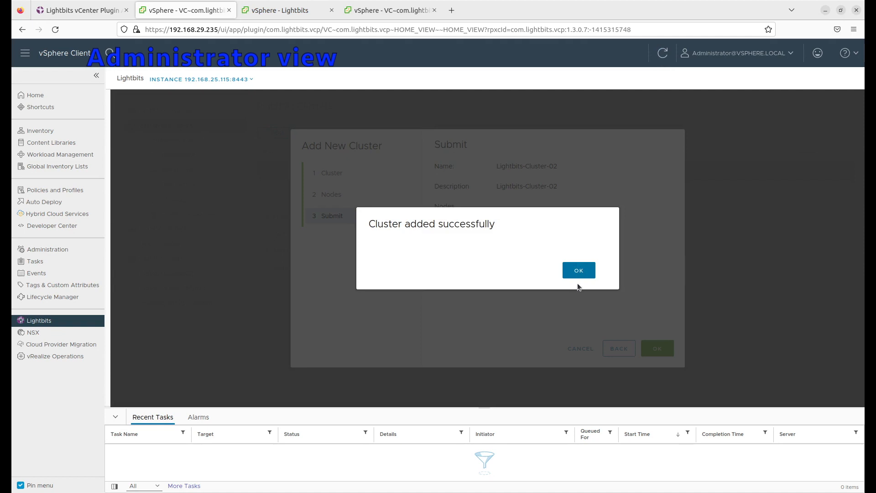
click(579, 270)
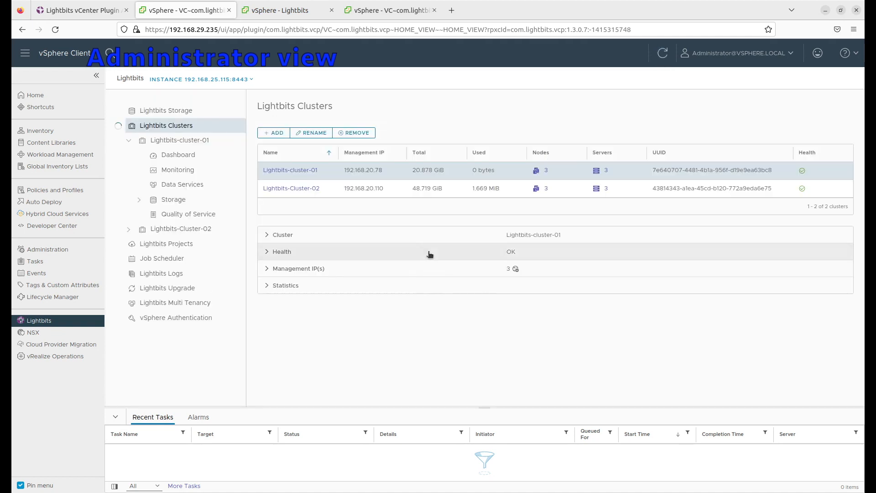
Compare the two clusters and examine the cluster, health and management IP details of Lightbits-cluster-01
click(324, 189)
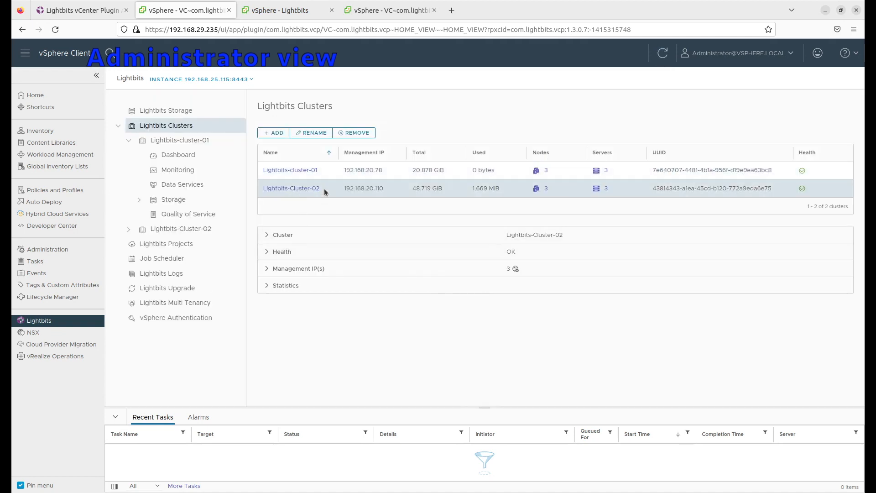
click(357, 171)
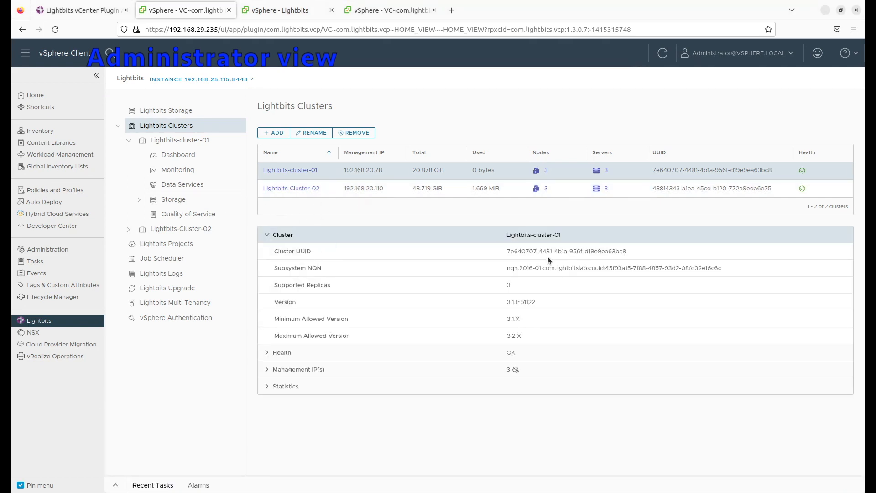
click(301, 353)
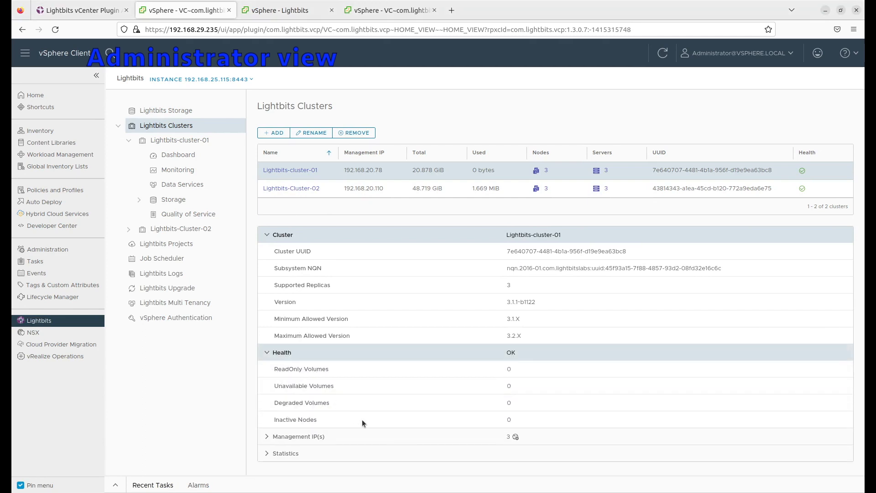
click(307, 436)
scroll(370, 366, down, 2)
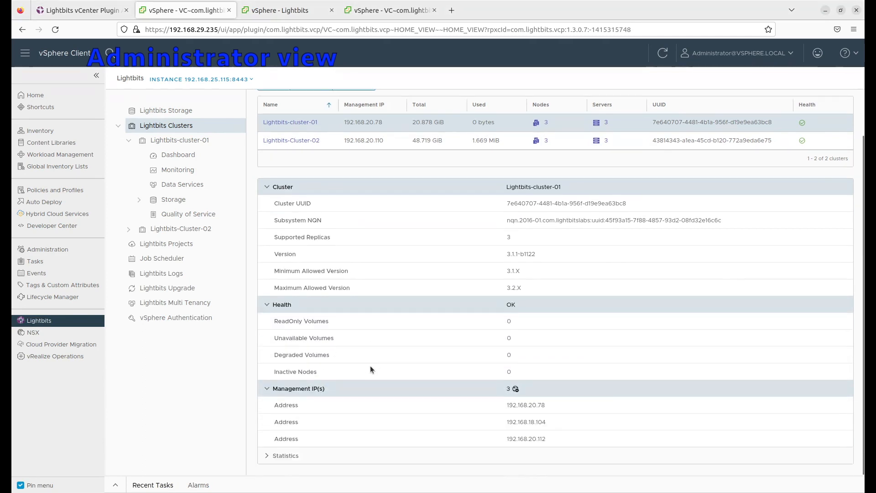
Review Lightbits-cluster-01's dashboard, monitoring charts, data services status, and its storage servers and nodes
scroll(371, 369, up, 2)
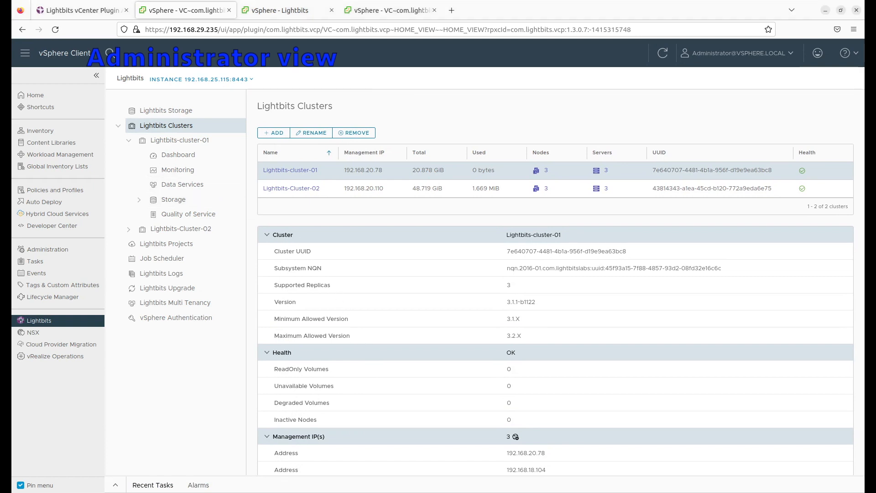
click(195, 138)
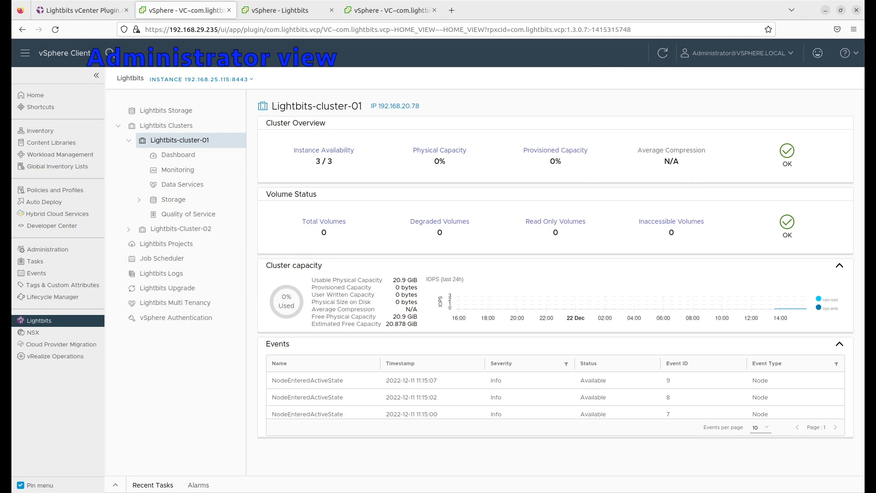
click(175, 170)
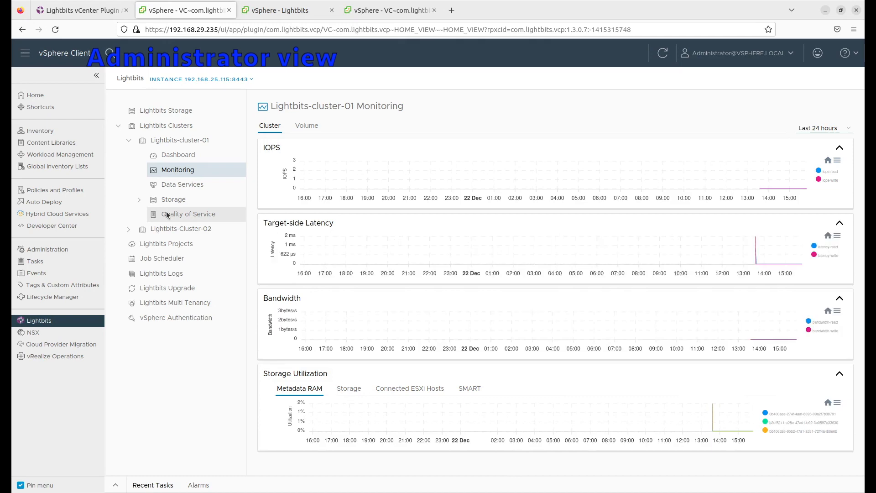
click(181, 187)
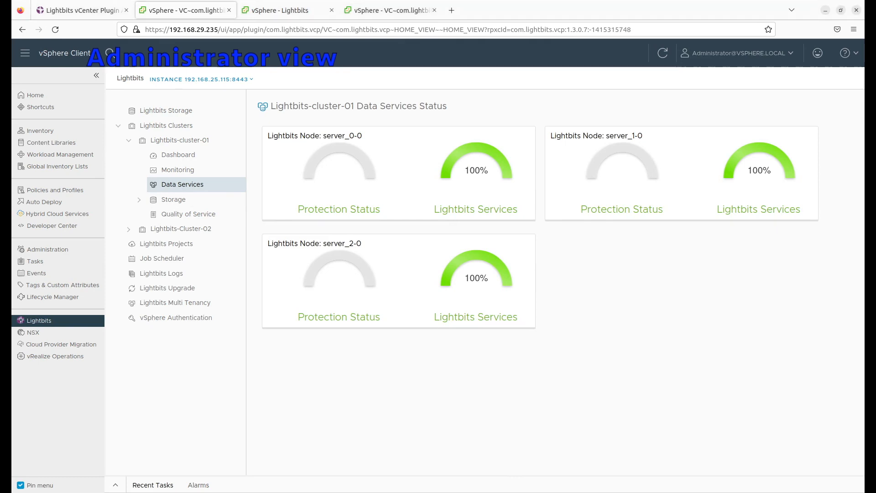
click(176, 200)
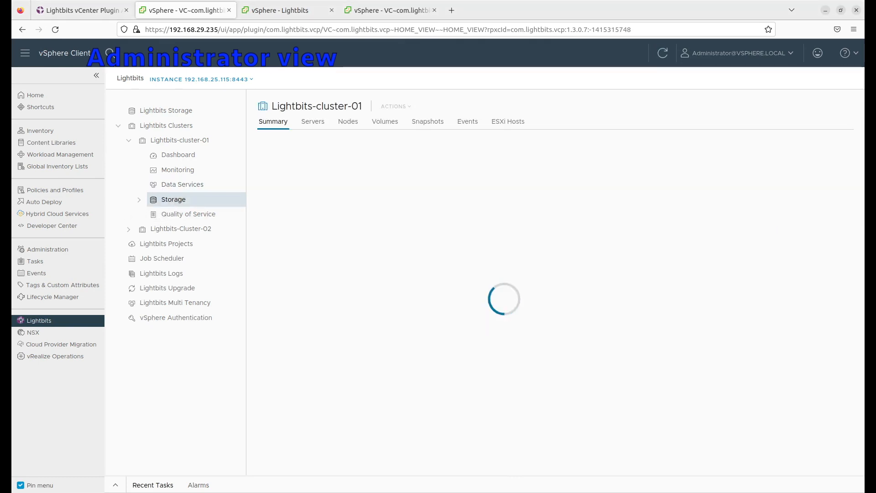
click(313, 121)
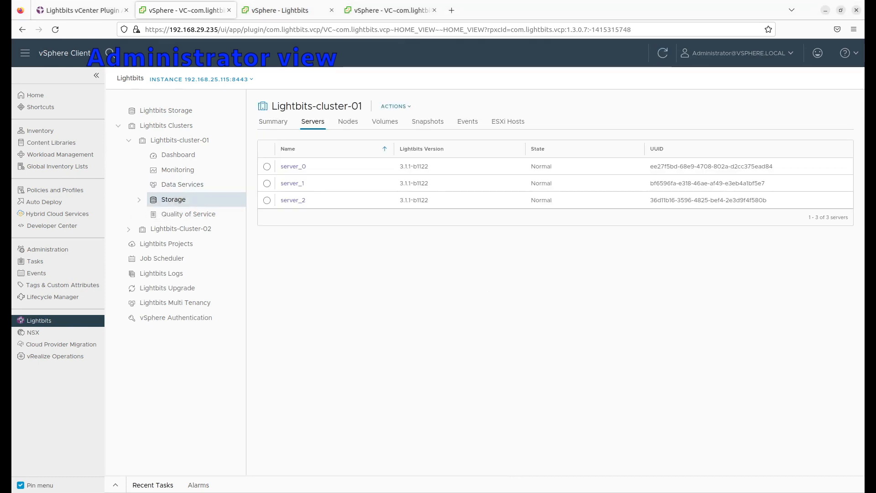
click(348, 121)
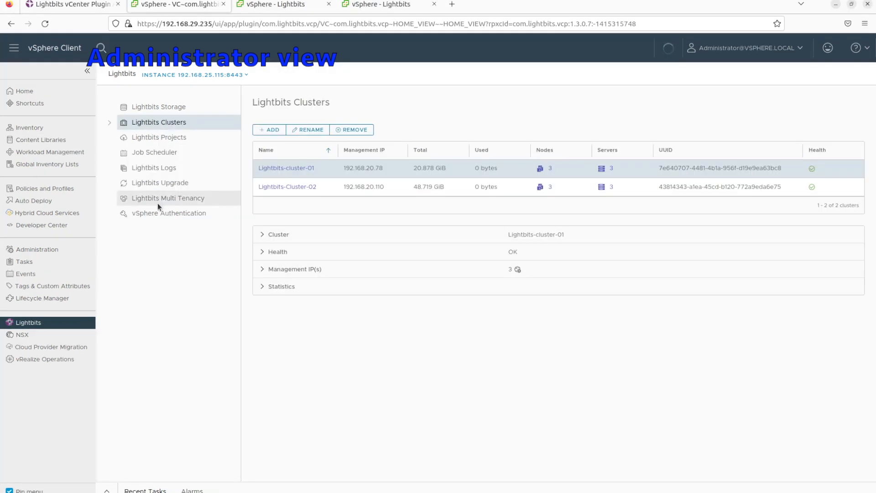
Check which Lightbits projects are associated with vCenters 192.168.29.235, 192.168.64.157 and 192.168.64.56 in the multi-tenancy administration
click(168, 199)
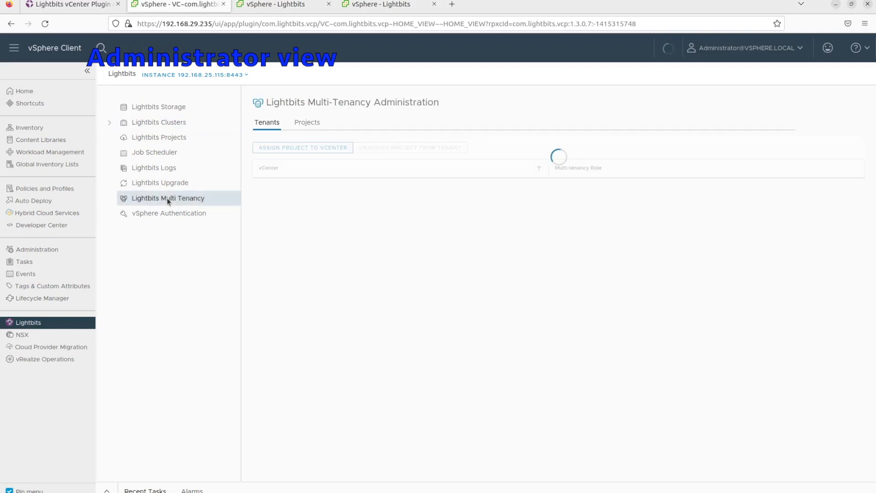
click(306, 188)
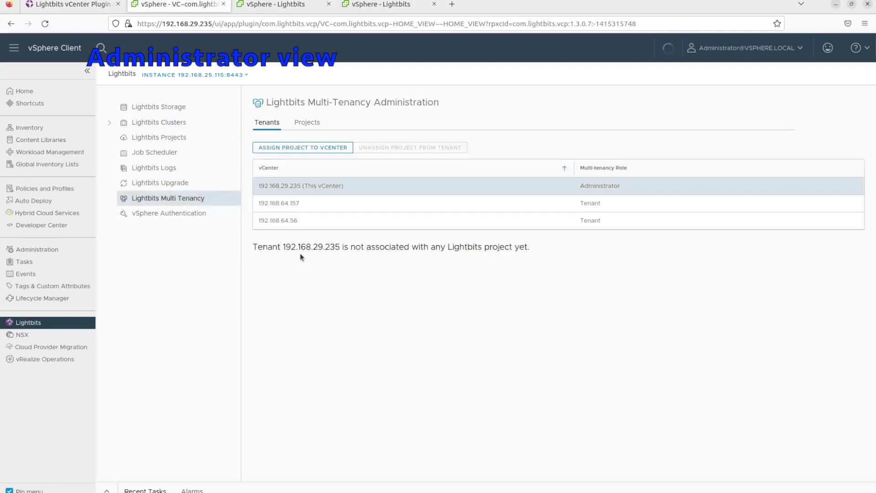
click(299, 204)
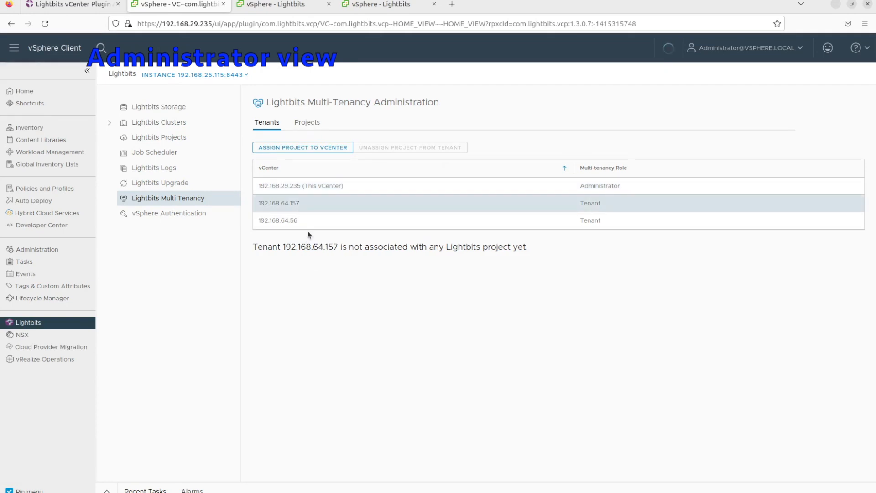
click(302, 216)
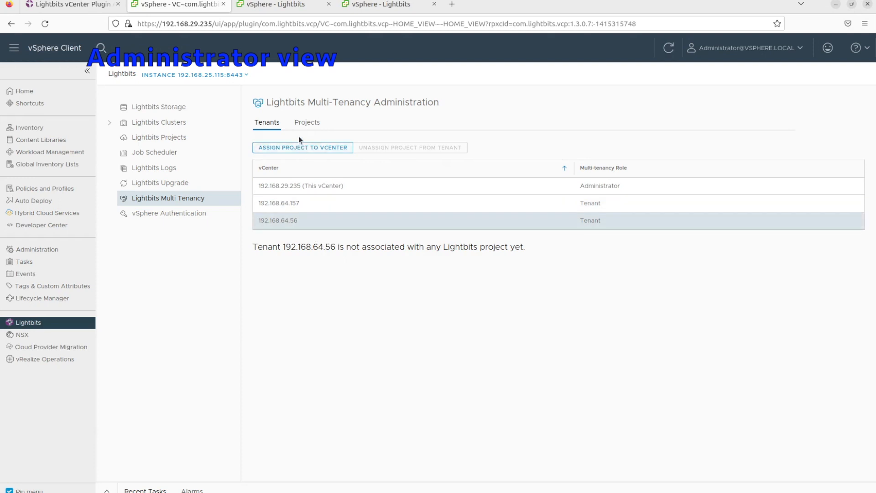
Create project-a on Lightbits-cluster-01 with the default QoS policy and description "project for tenant-a", and view its details
click(301, 122)
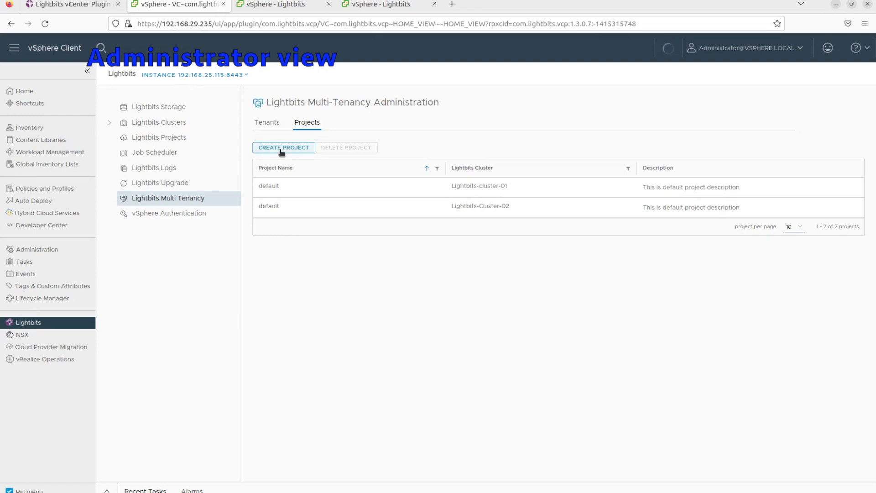
click(281, 149)
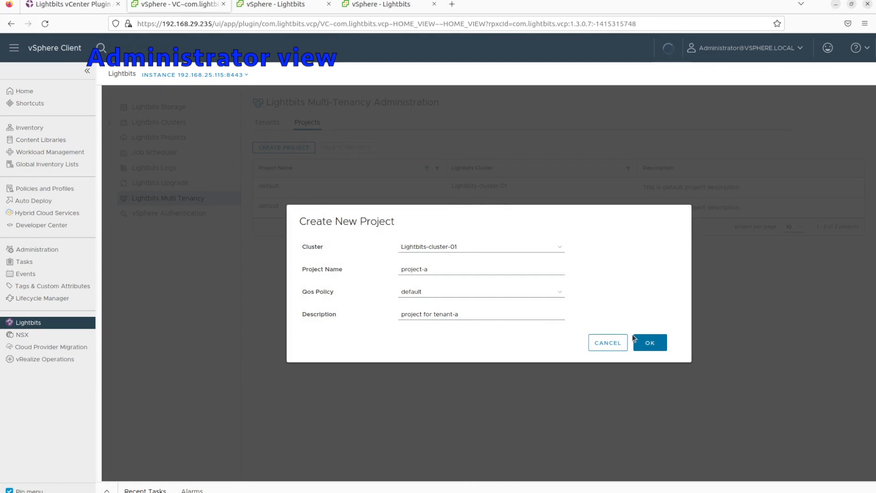
click(650, 342)
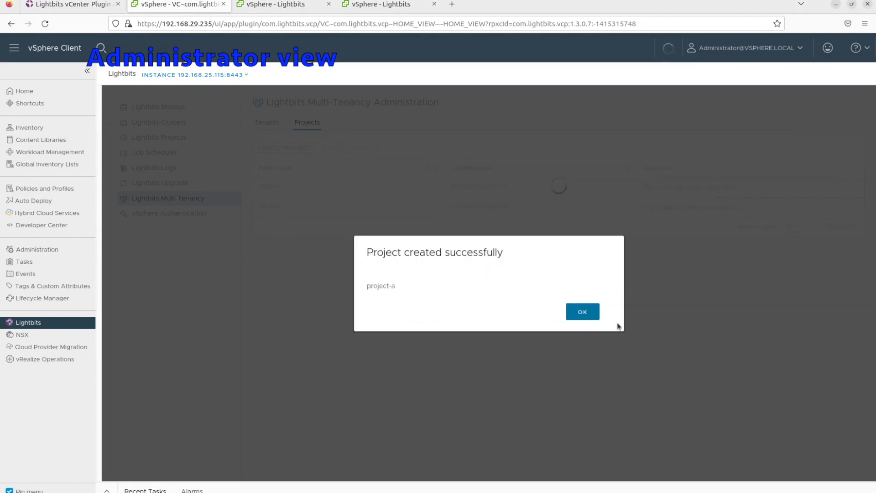
click(583, 312)
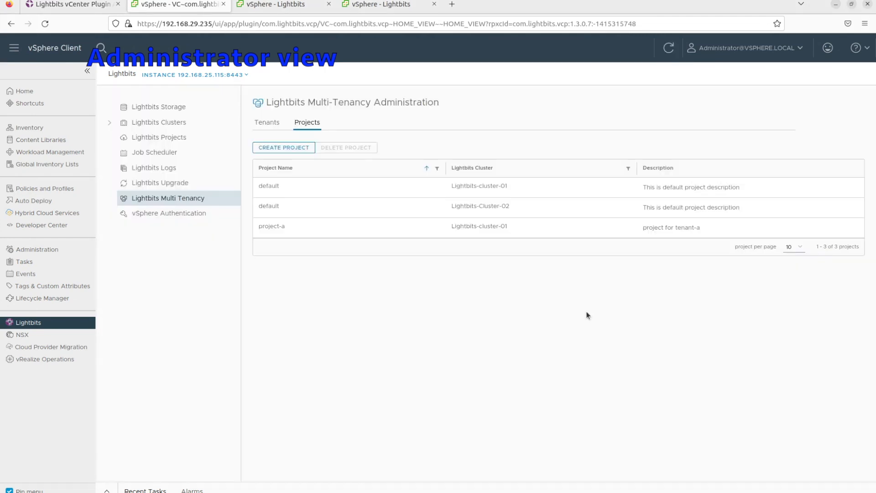
click(384, 233)
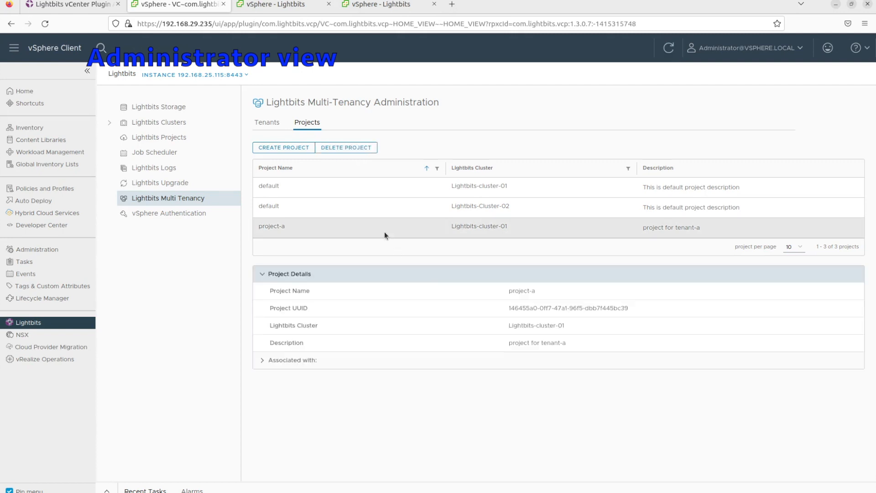
Create project-b on Lightbits-Cluster-02 with the default QoS policy and the description "project for tenant-b"
click(289, 147)
click(434, 248)
click(441, 271)
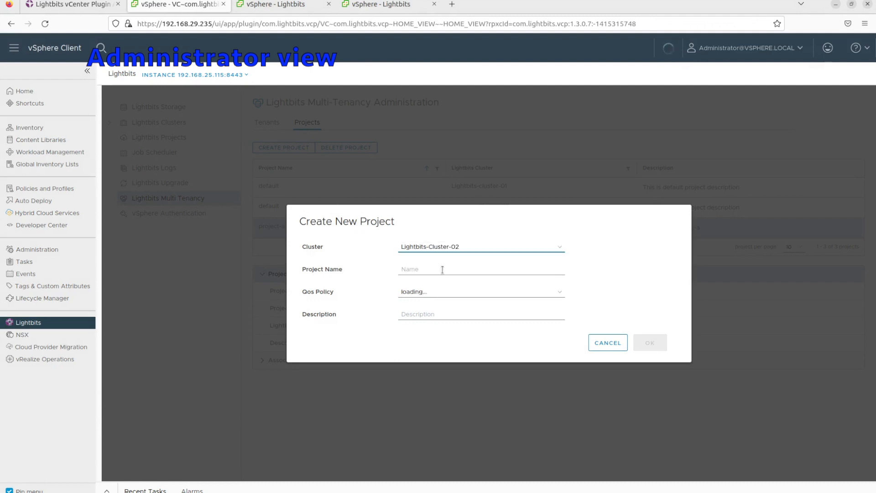
click(442, 270)
text(project-b)
key(Tab)
key(Tab)
text(project for tenant-b)
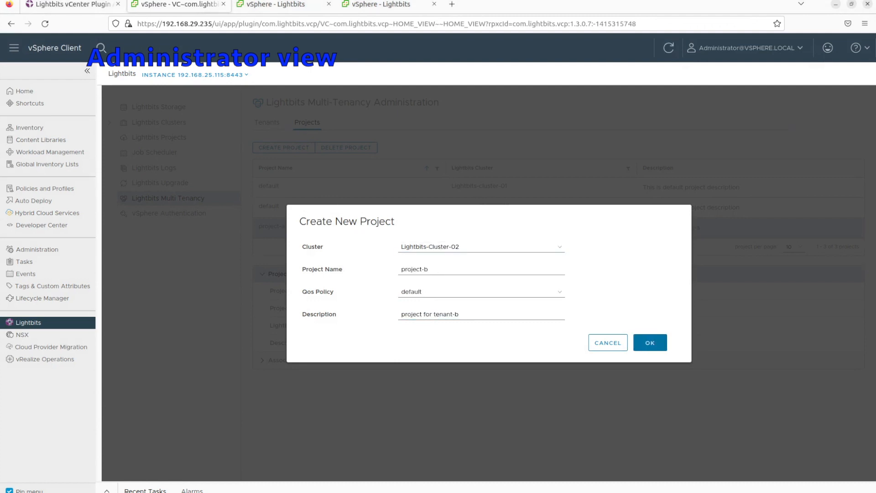
click(649, 343)
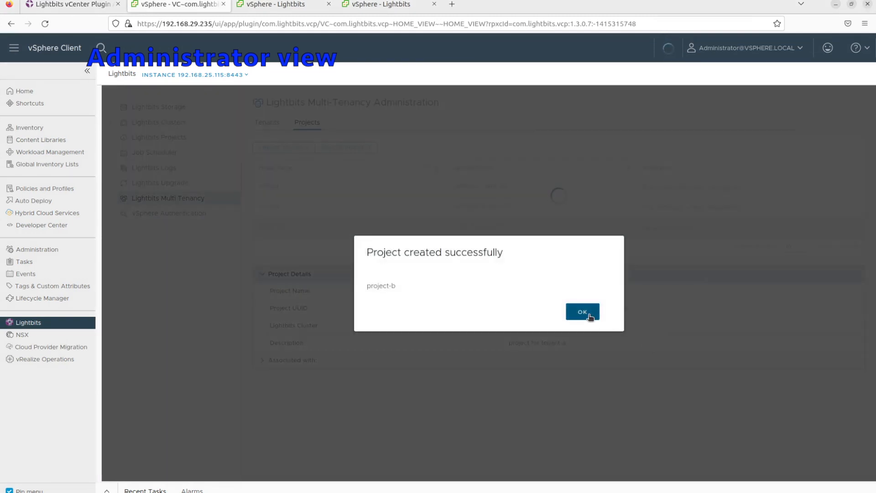
click(589, 314)
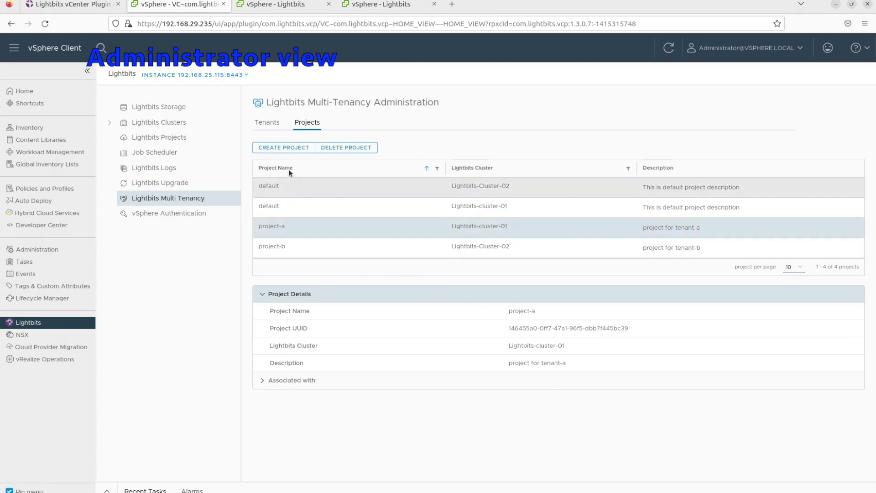
Assign project-a on Lightbits-cluster-01 to the tenant vCenter 192.168.64.157
click(267, 122)
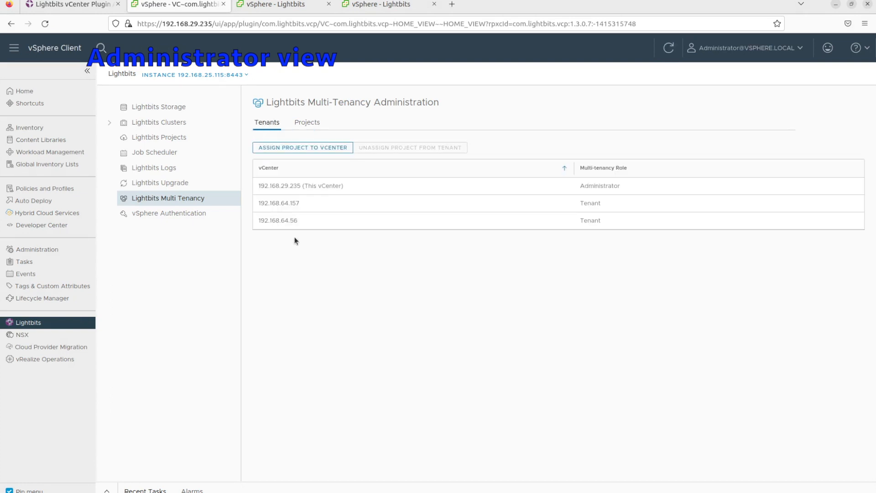
click(300, 206)
click(309, 154)
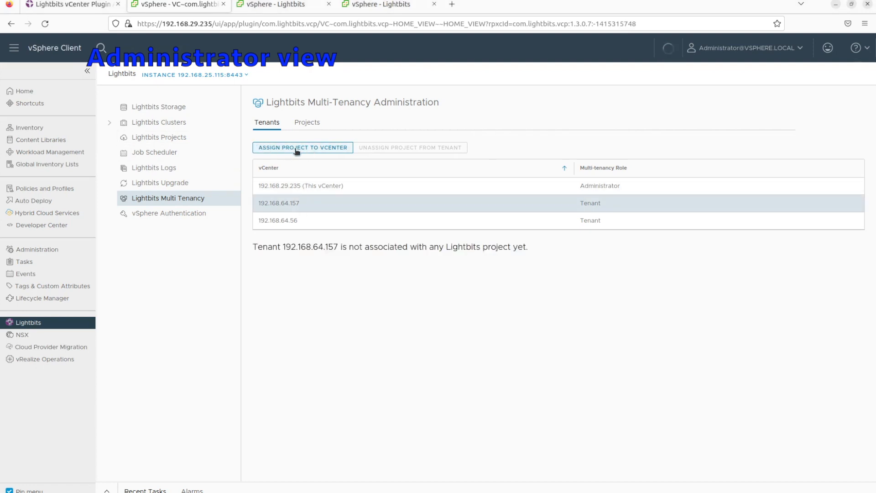
click(296, 148)
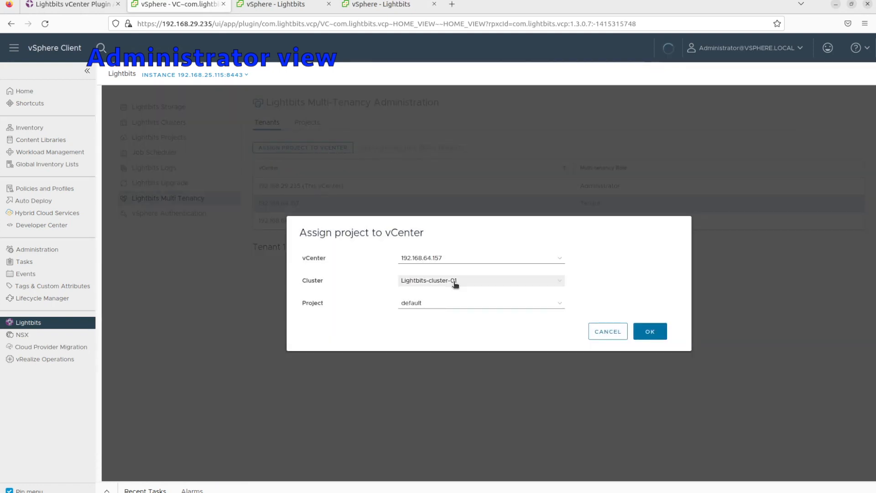
click(426, 303)
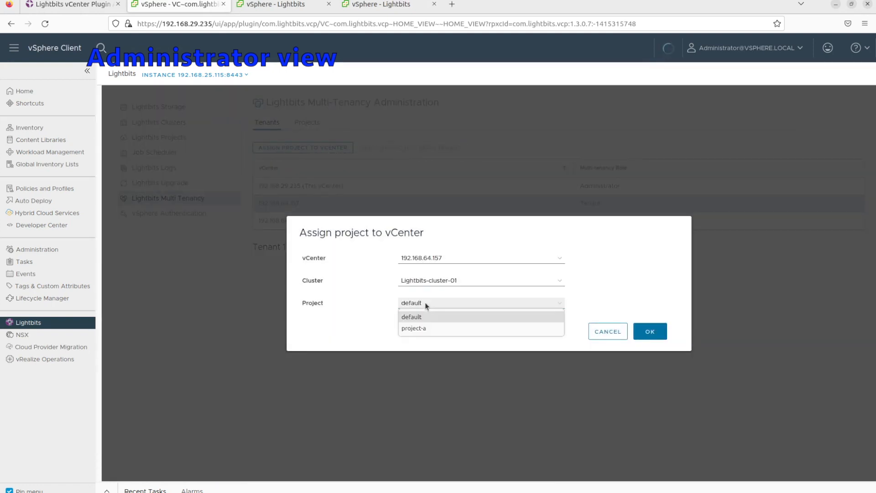
click(426, 327)
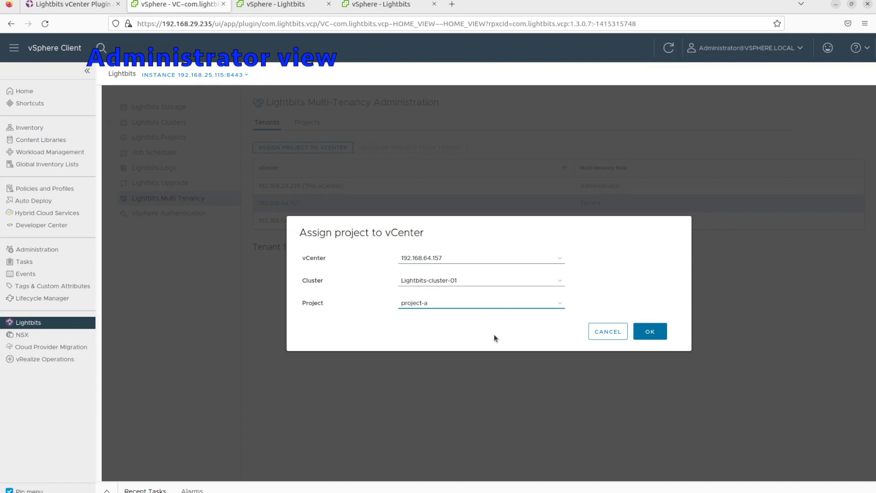
click(658, 331)
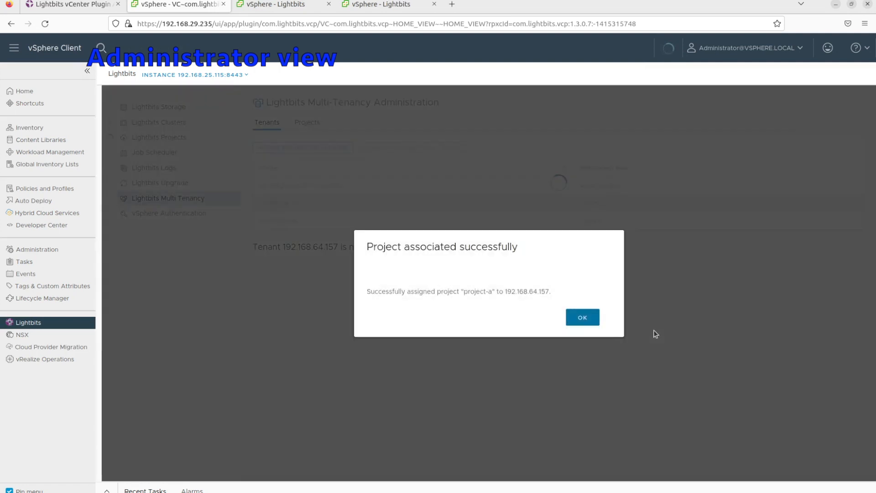
click(583, 318)
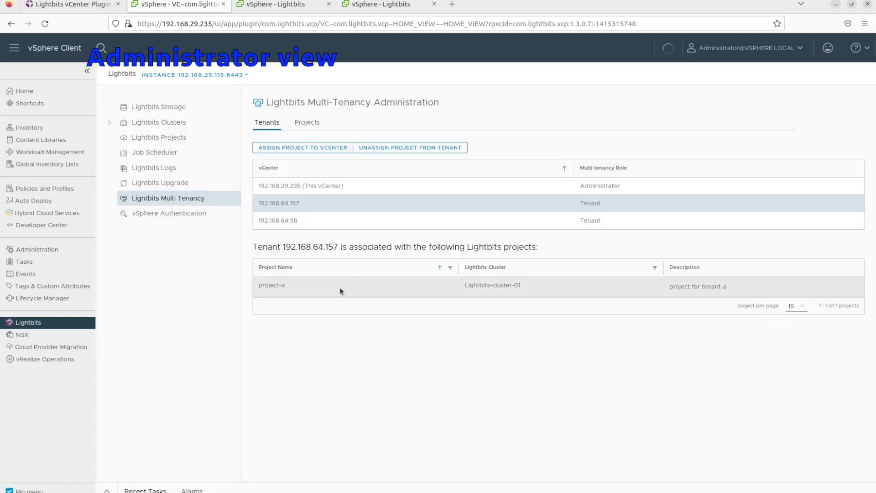
Assign project-b on Lightbits-Cluster-02 to the tenant vCenter 192.168.64.56
click(292, 221)
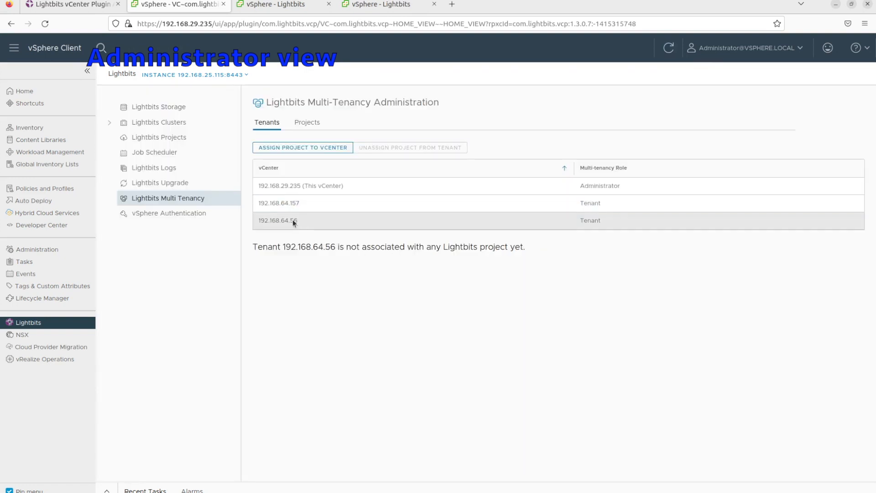
click(300, 148)
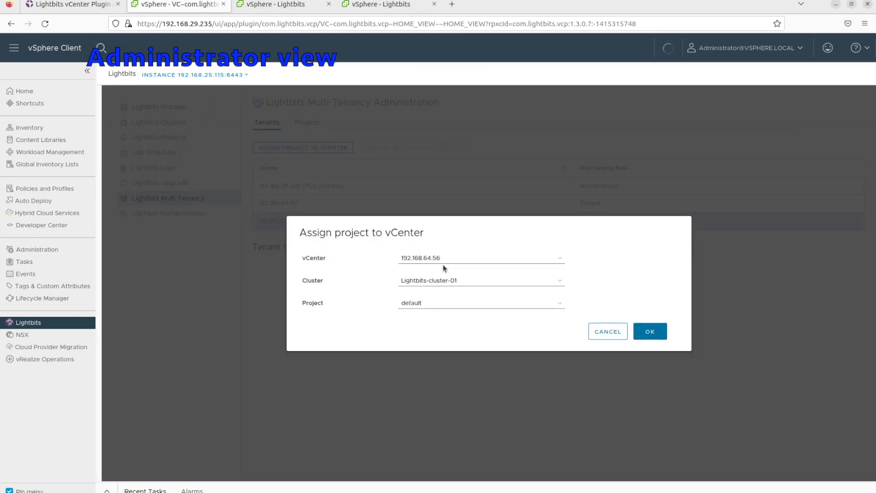
click(457, 281)
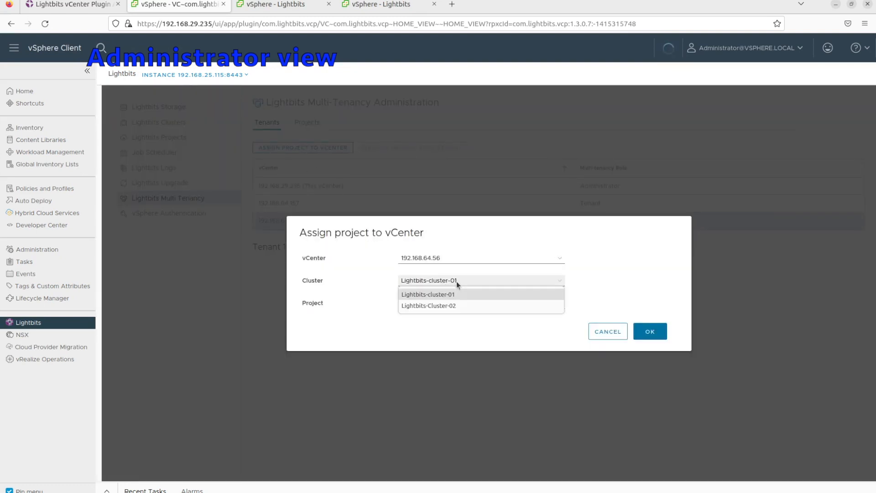
click(450, 306)
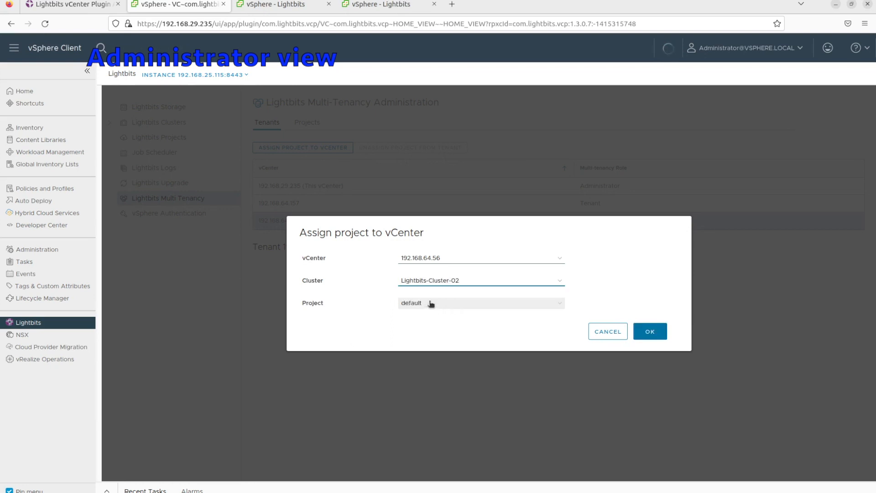
click(430, 304)
click(429, 328)
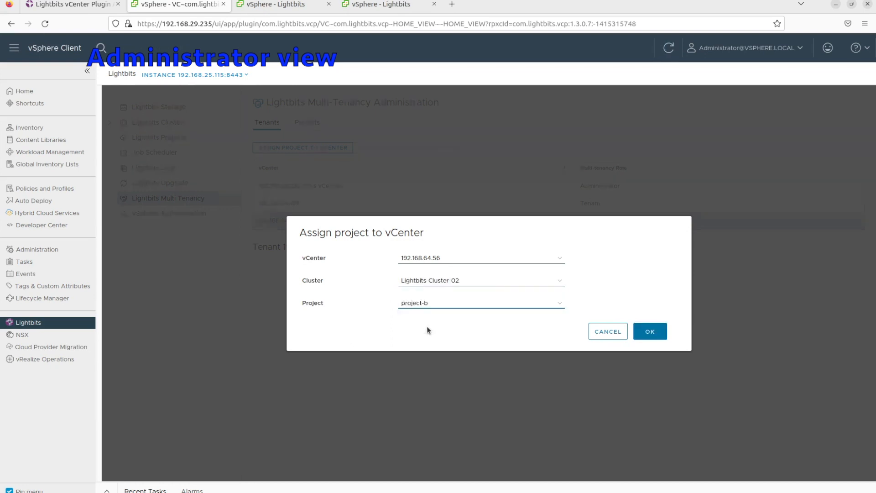
click(648, 333)
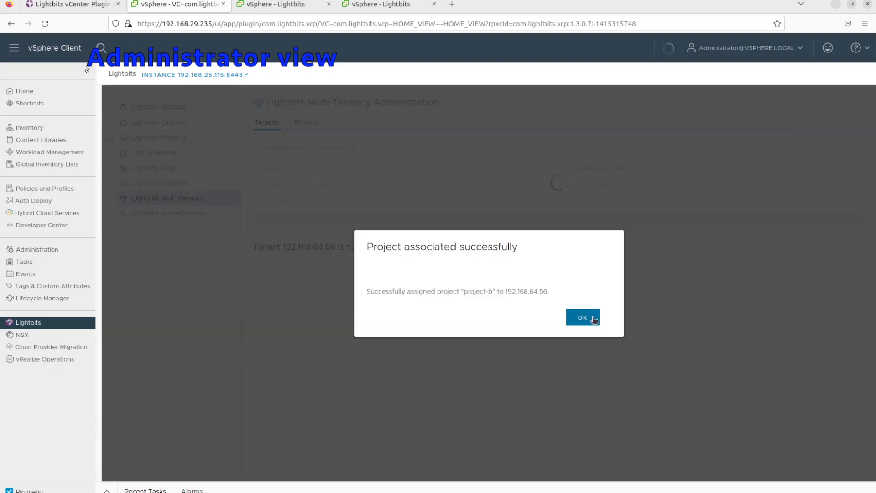
click(576, 318)
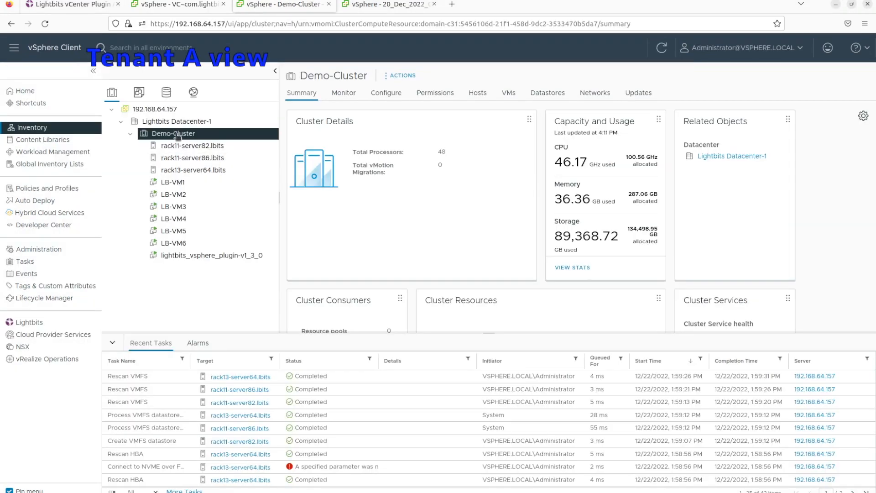
Start a new Lightbits VMFS 6 datastore on Demo-Cluster, named datastore-a and backed by project-a
right_click(177, 137)
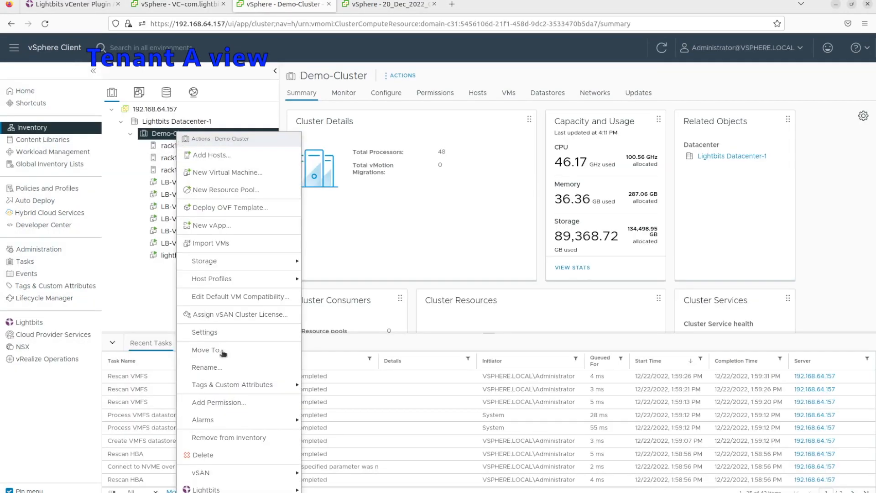
mouse_move(214, 488)
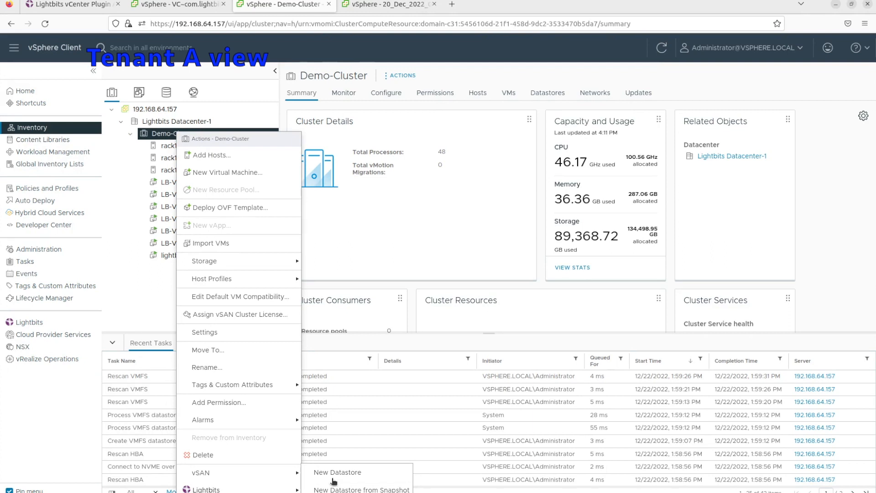
click(333, 472)
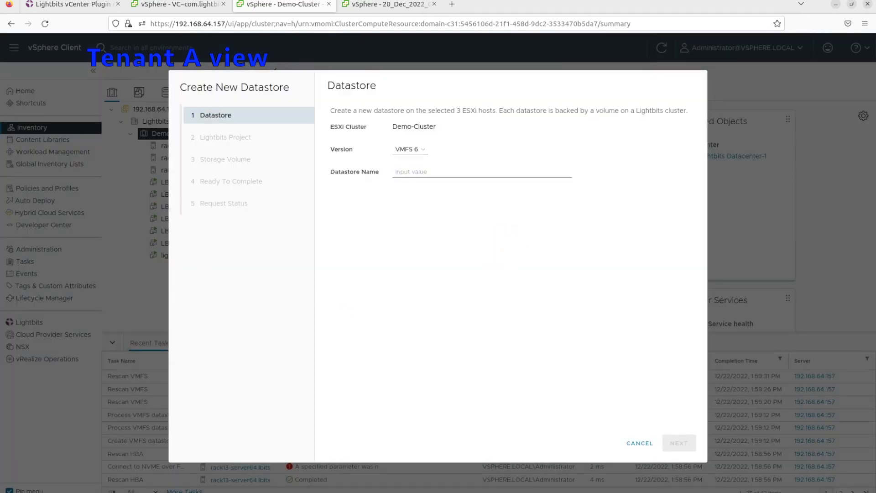
text(datastore-a)
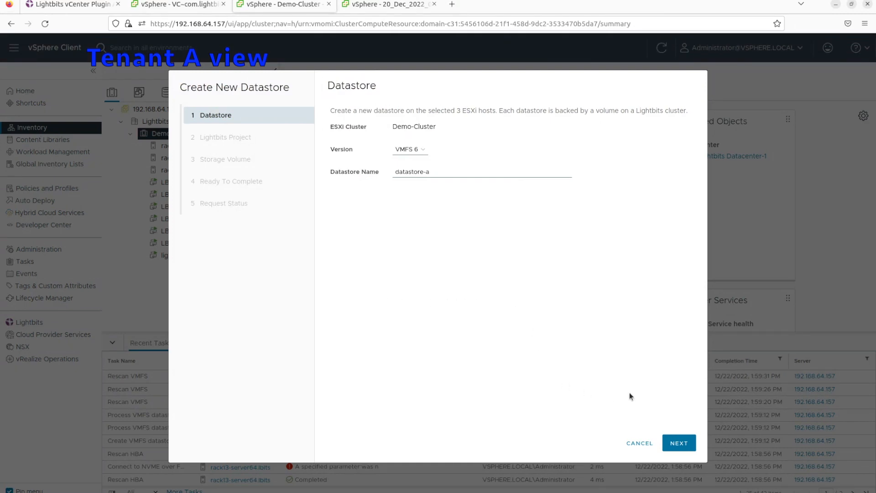
click(678, 442)
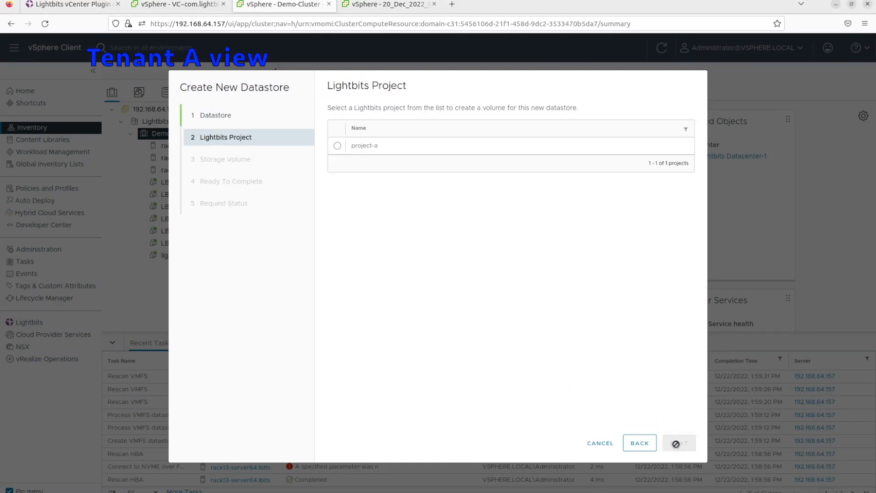
click(337, 146)
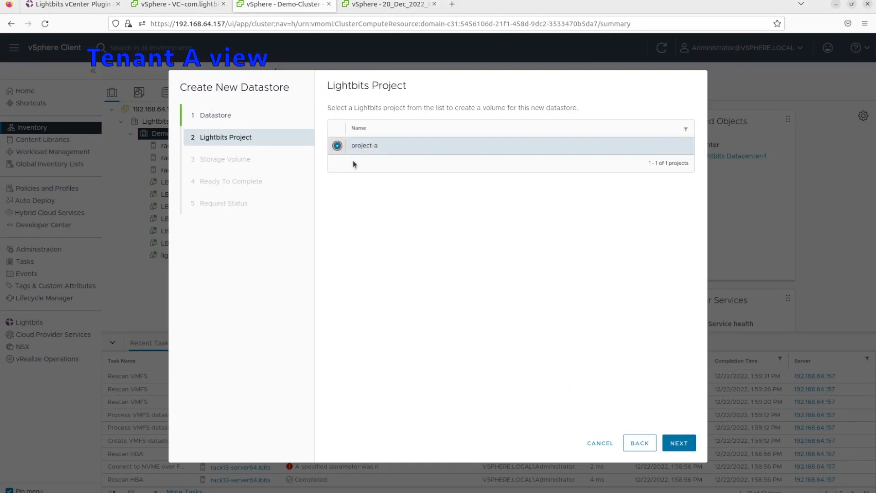
click(678, 441)
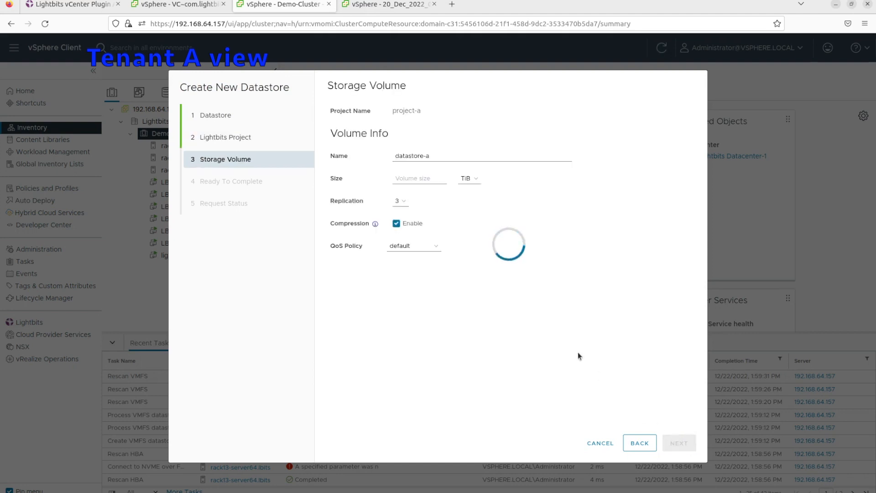
Set the datastore-a volume size to 10 GiB, keep the other volume defaults, and create the datastore
click(412, 182)
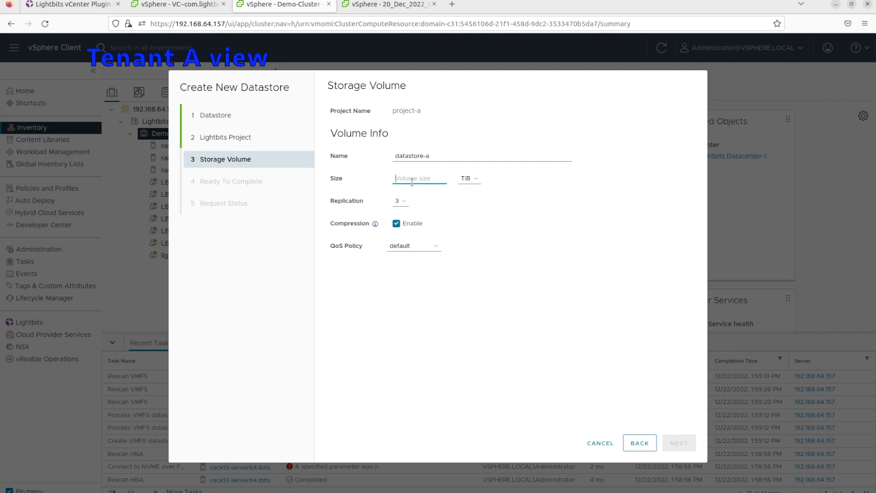
text(10)
click(468, 178)
click(465, 199)
click(410, 178)
click(522, 263)
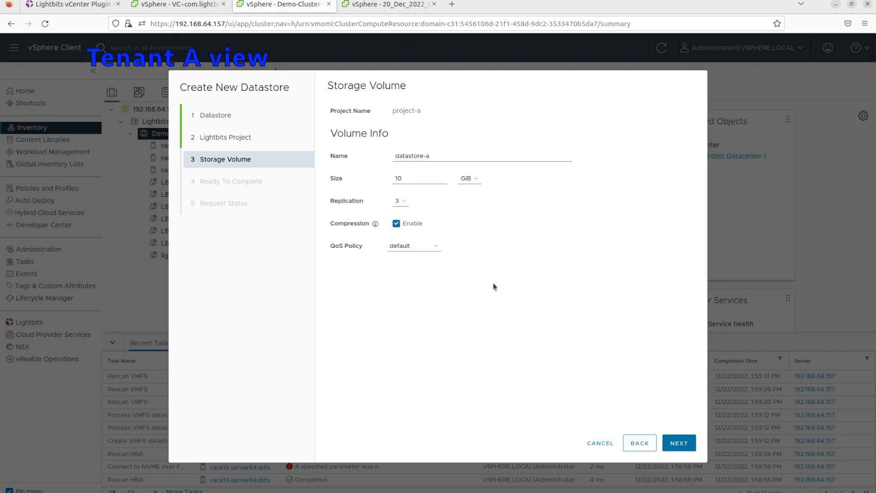
click(680, 443)
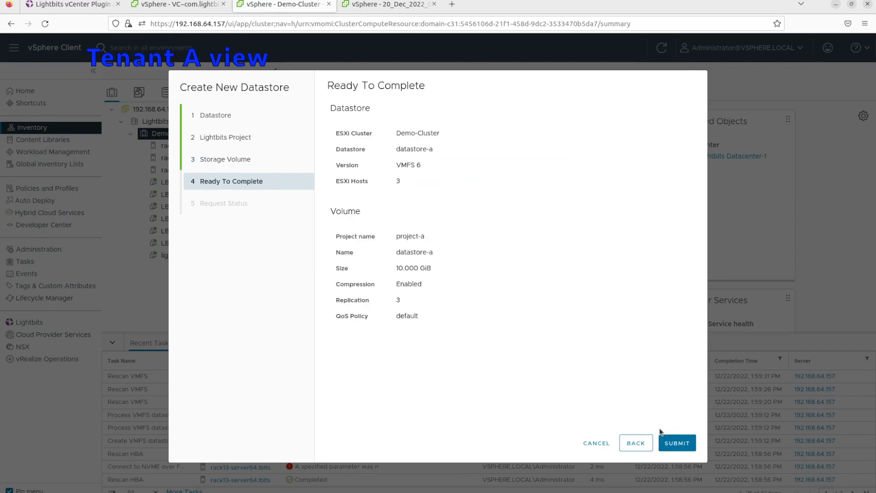
click(674, 445)
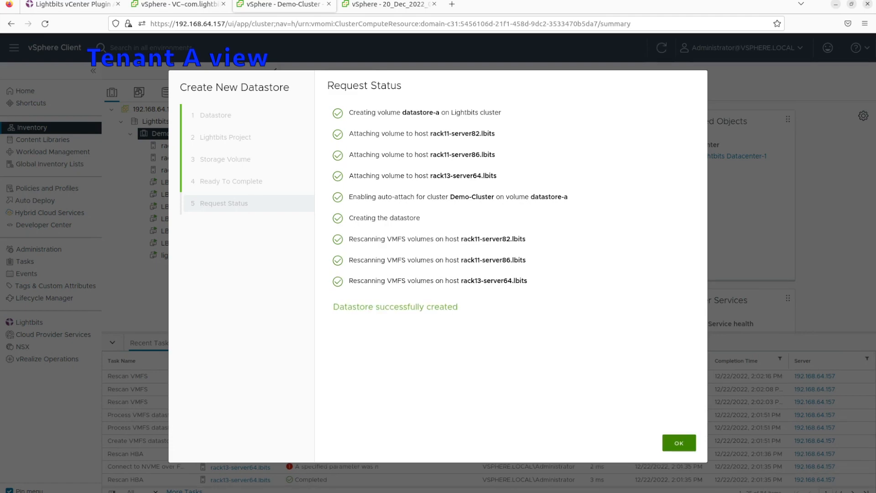
click(678, 444)
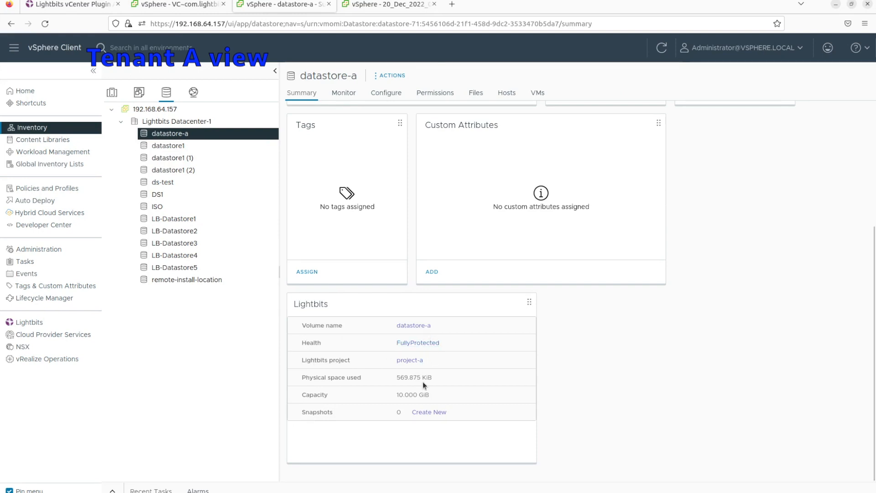
Examine the datastore-a volume in project-a, including its summary, access control list, datastore and connected ESXi hosts
click(418, 326)
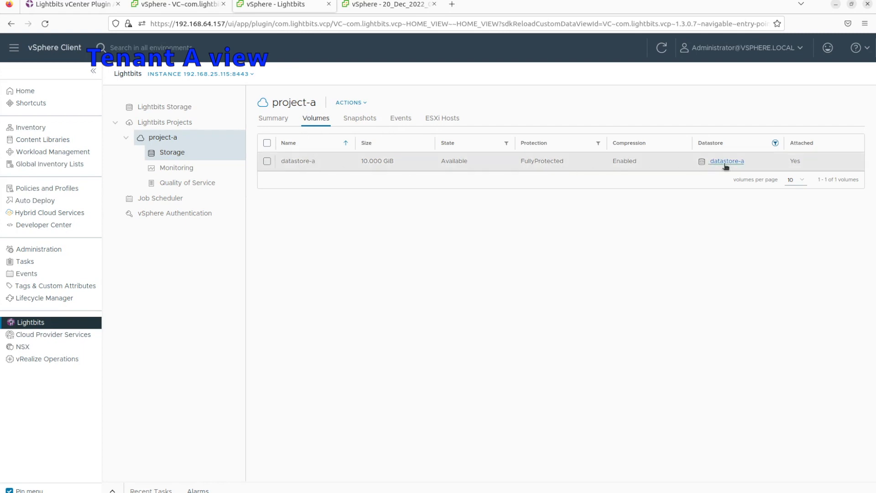
click(267, 161)
click(282, 196)
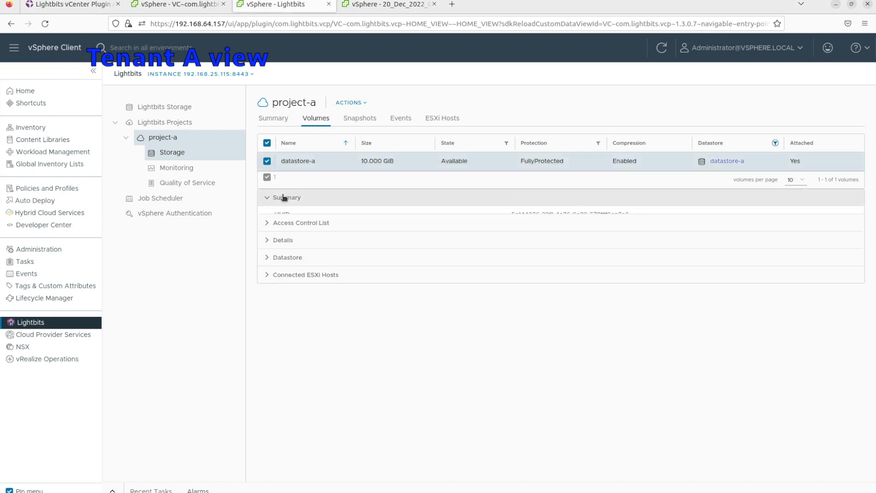
click(284, 197)
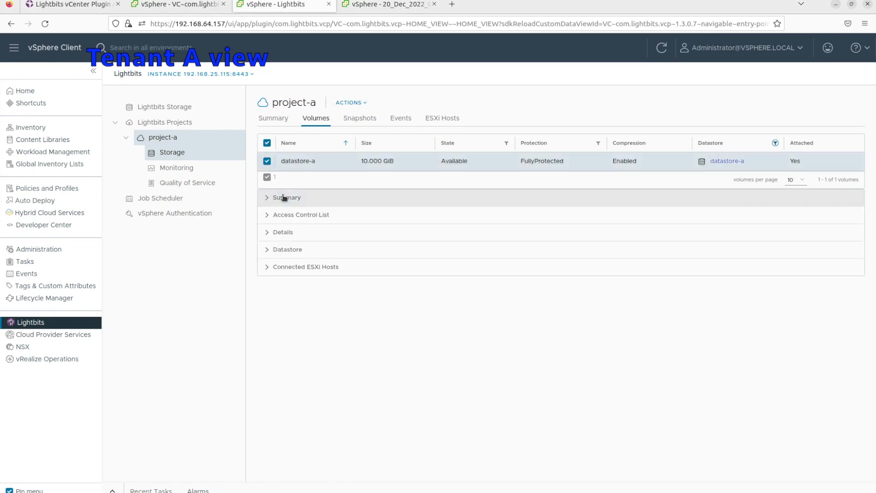
click(288, 215)
click(288, 216)
click(284, 250)
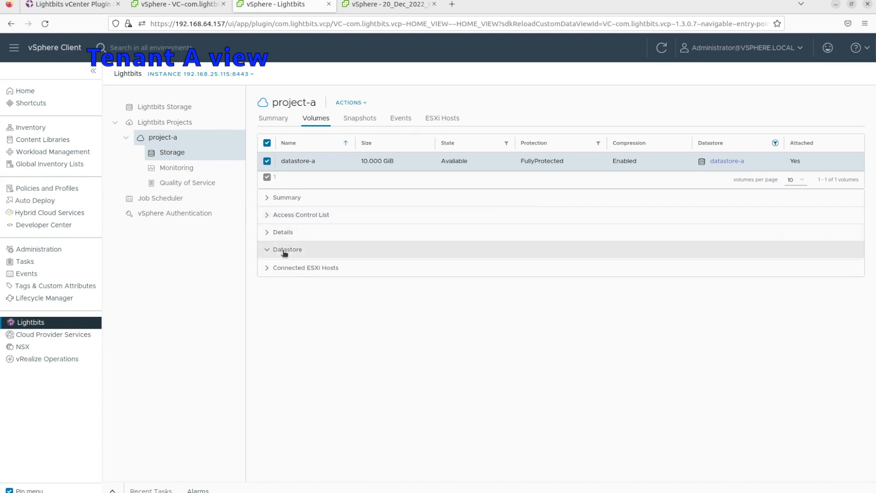
click(284, 250)
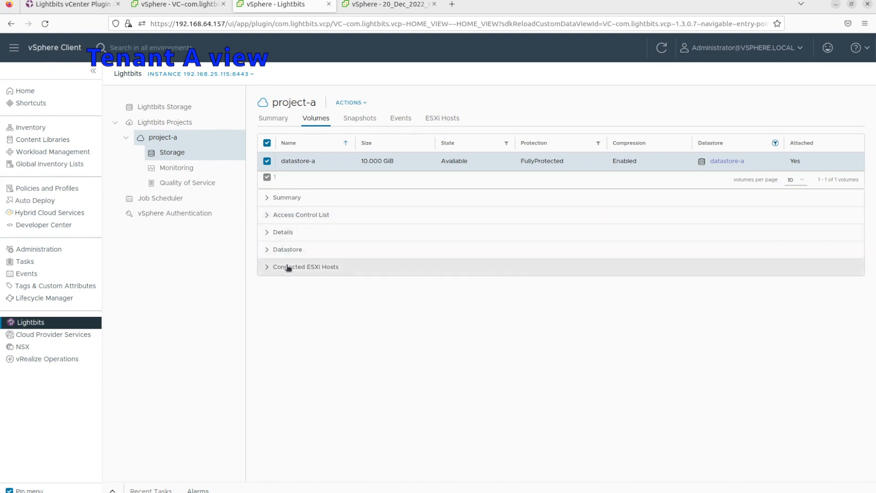
click(289, 270)
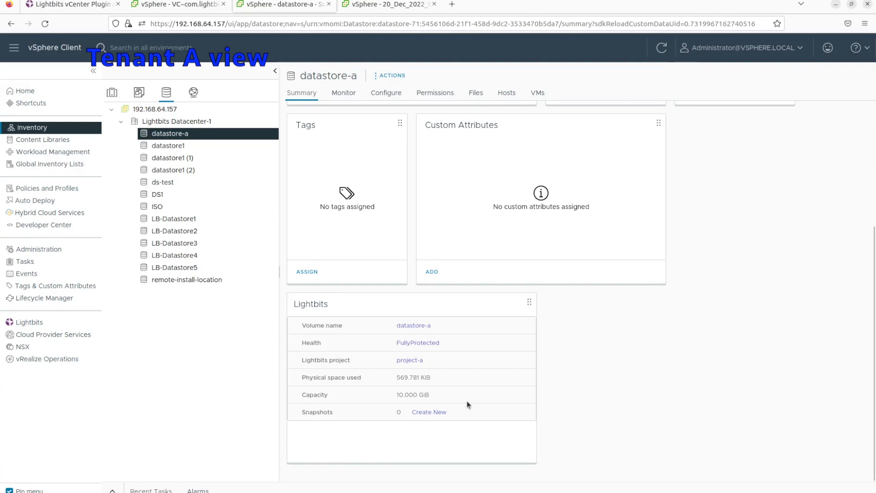
Start a snapshot of datastore-a named datastore-a-snapshot with a retention time of 14 days
click(433, 411)
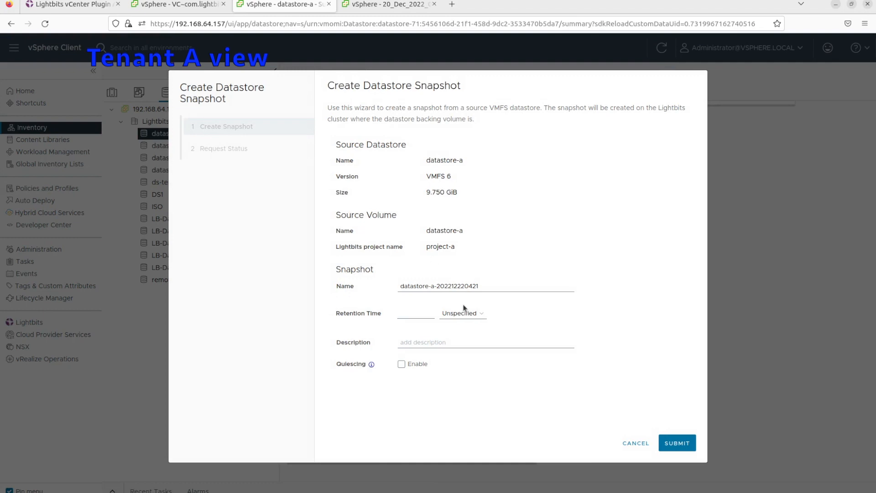
drag(438, 285, 573, 281)
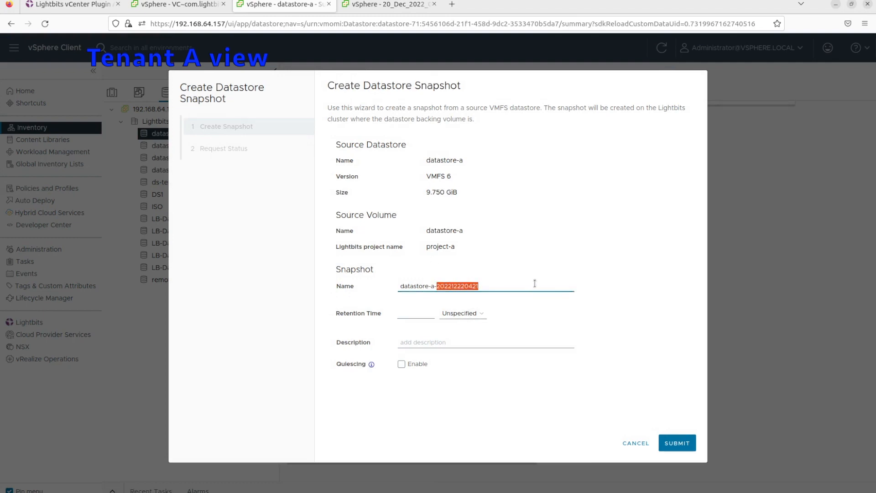
text(snapshot)
click(457, 314)
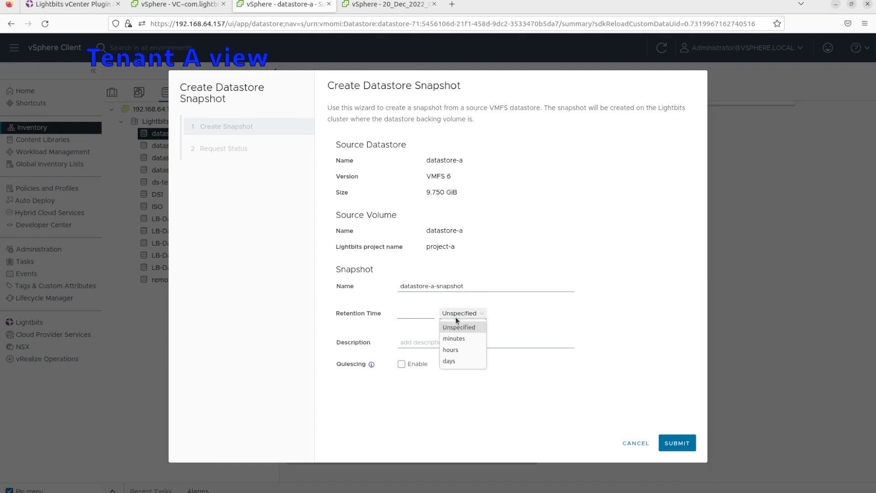
click(455, 361)
click(421, 313)
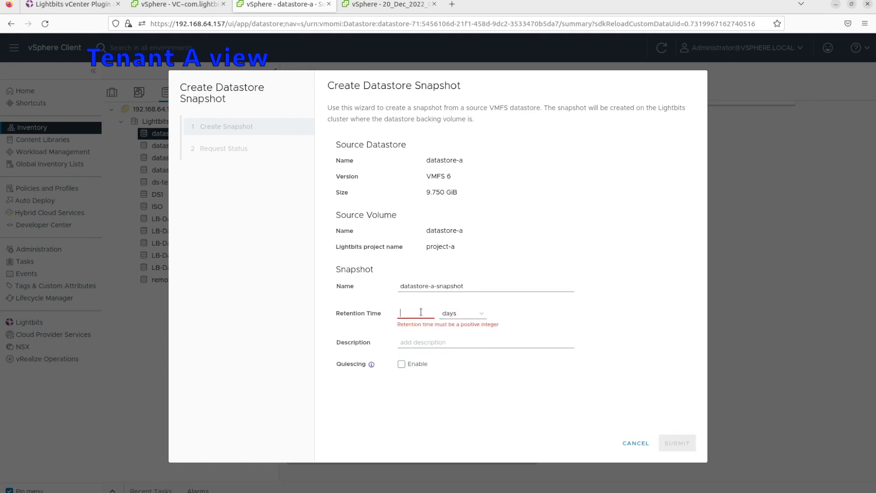
text(14)
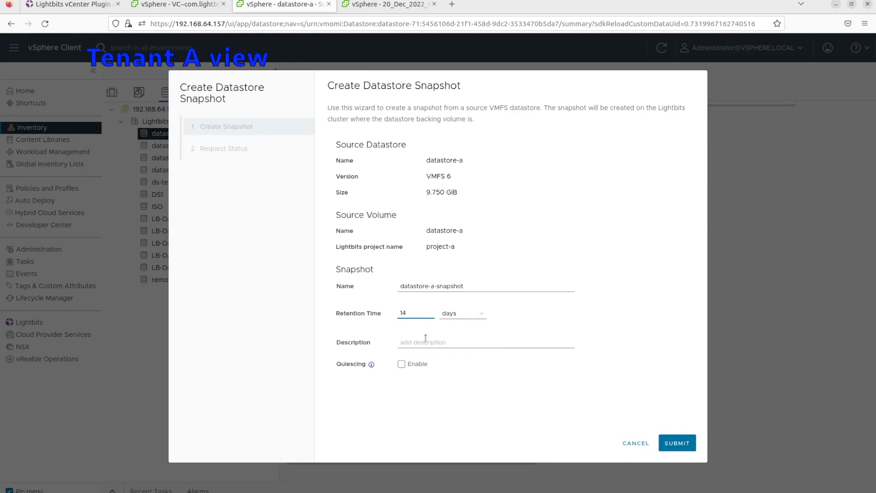
Add the description "desc for snapshot", enable quiescing, and create the datastore snapshot
click(468, 347)
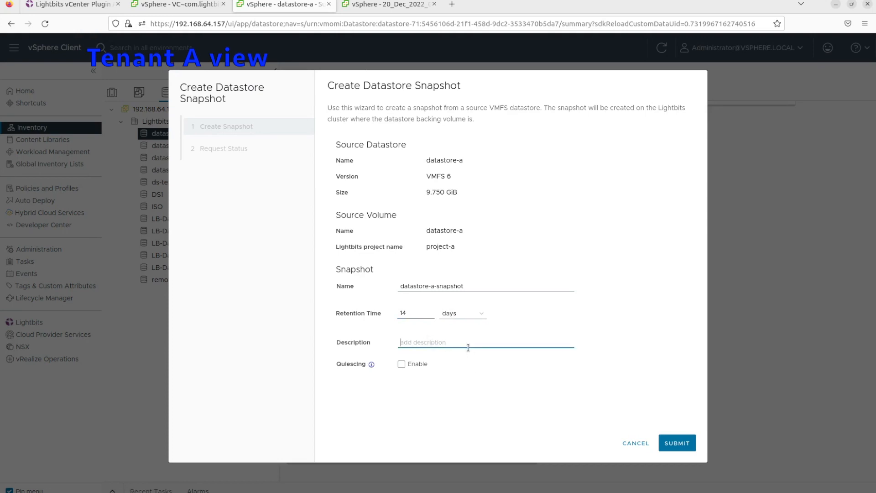
text(desc for snapshot)
click(402, 365)
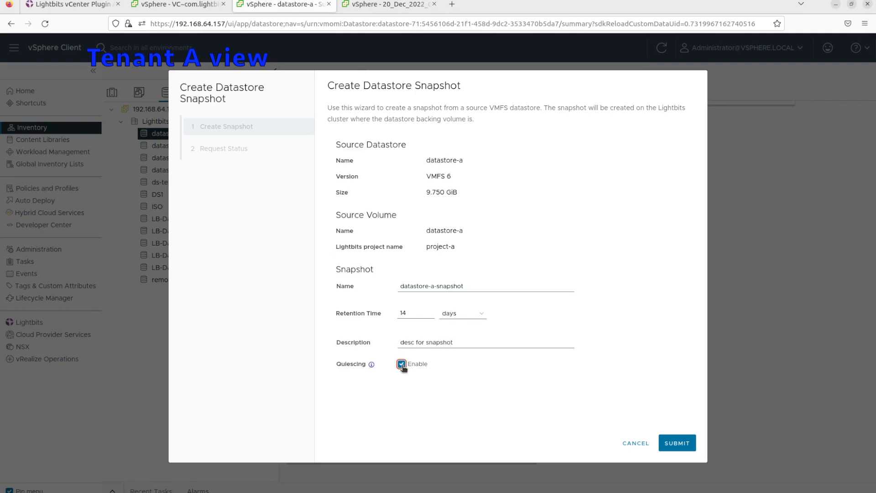
click(676, 445)
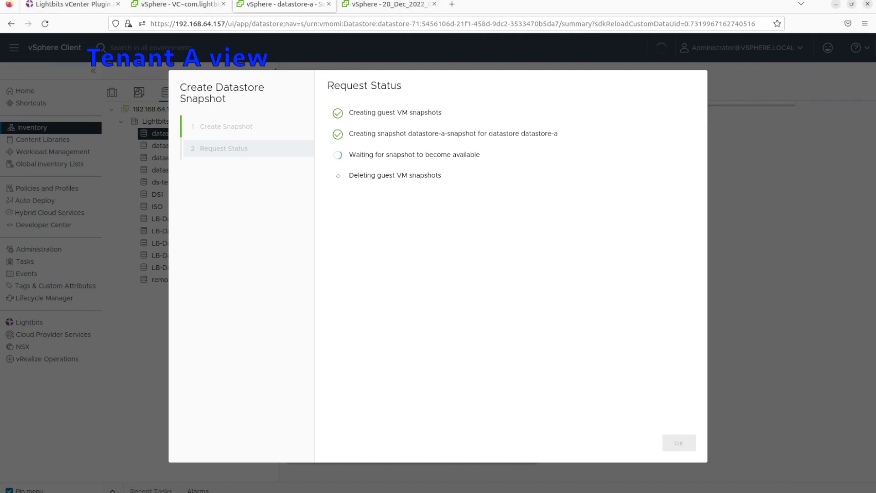
click(679, 442)
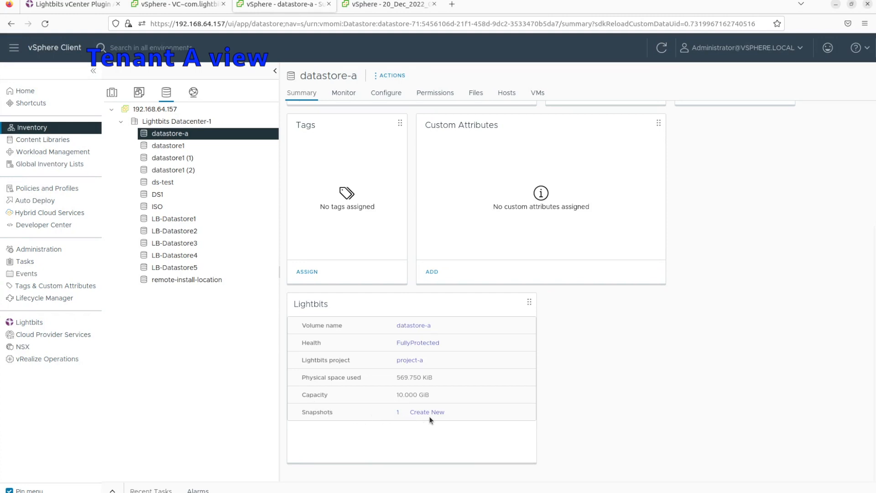
Open the snapshots of datastore-a in project-a and examine datastore-a-snapshot's summary and details
click(398, 413)
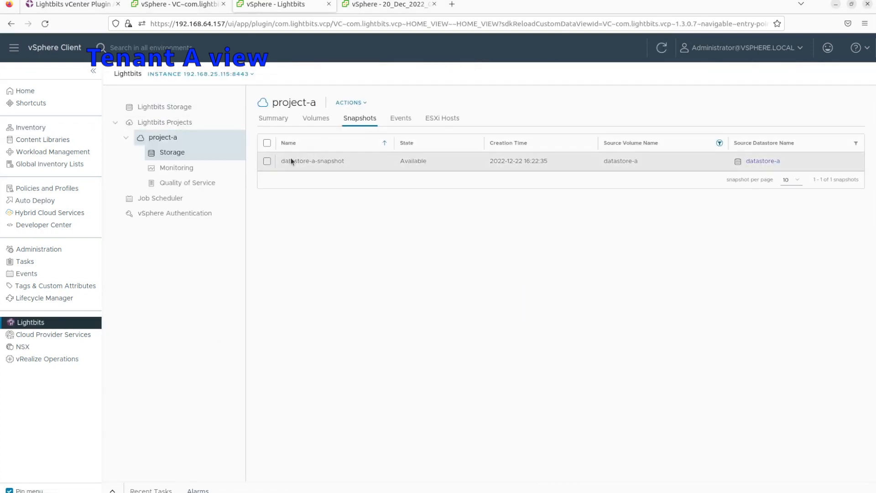
click(267, 161)
click(285, 197)
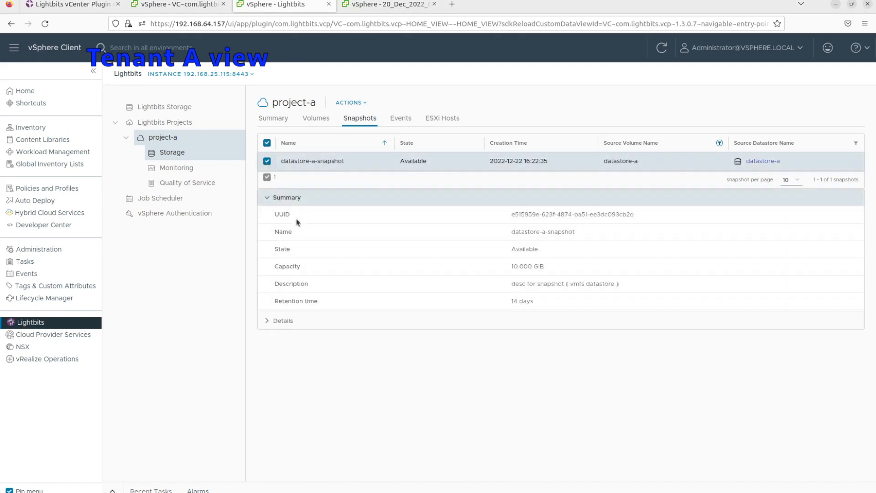
click(310, 337)
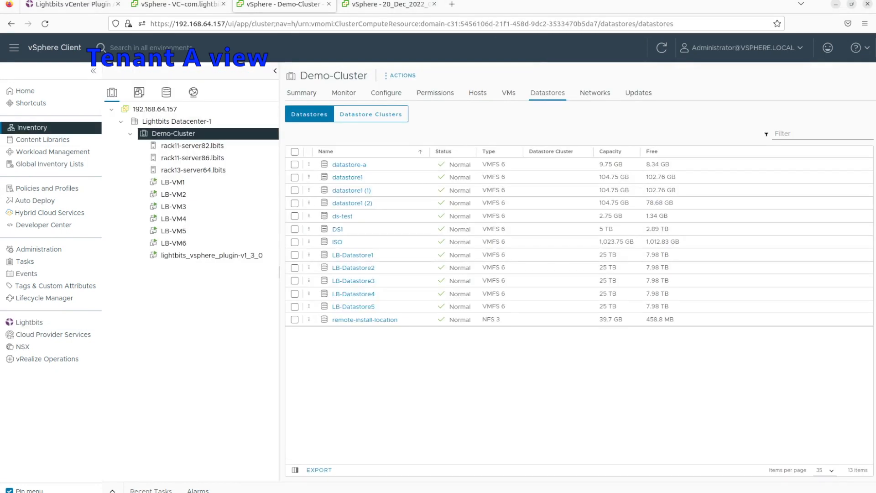
Start a new Lightbits datastore on Demo-Cluster using datastore-a-snapshot as the source snapshot
right_click(177, 137)
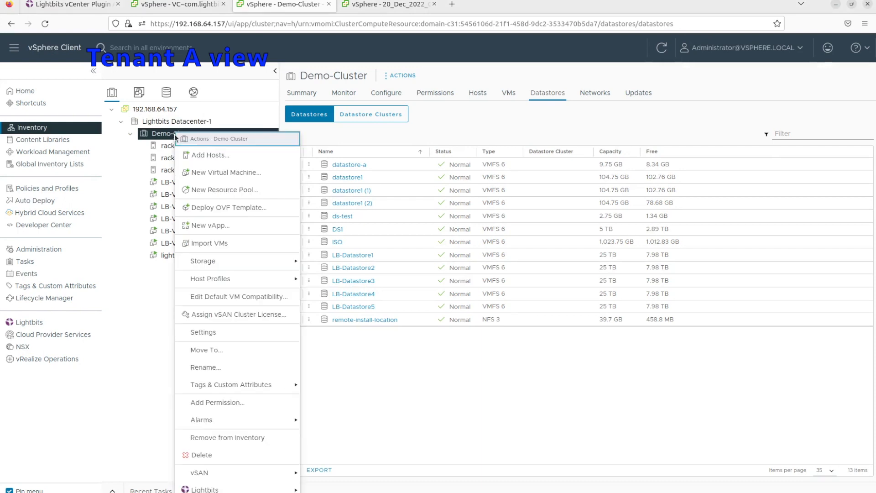
mouse_move(237, 491)
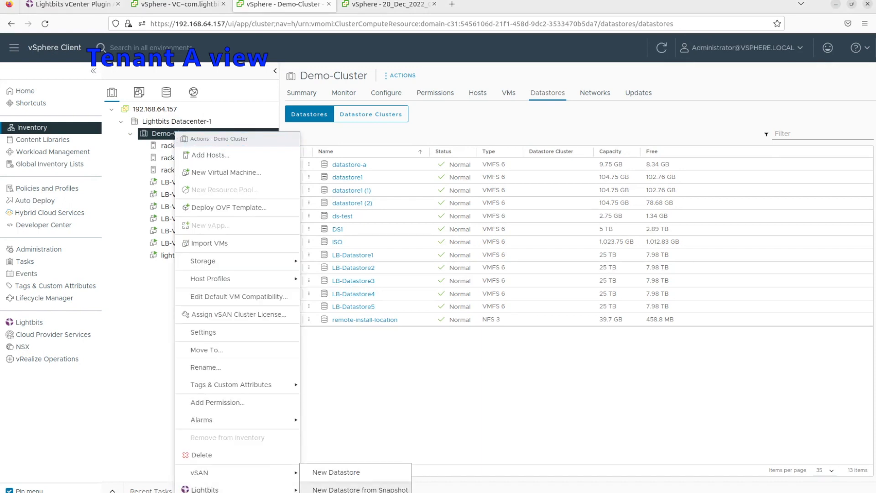
click(354, 490)
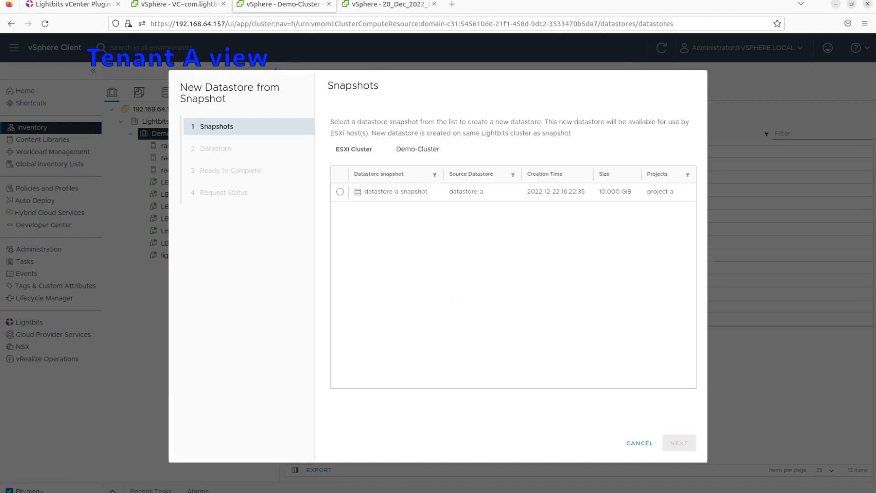
click(340, 192)
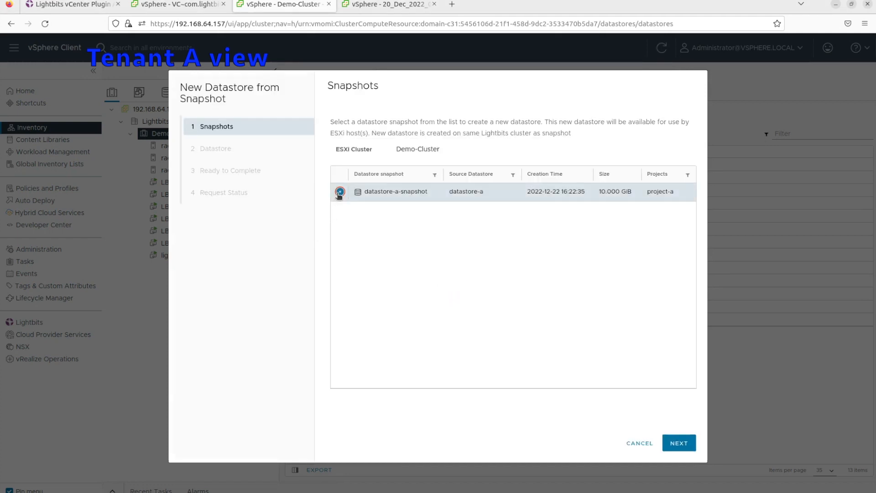
click(678, 443)
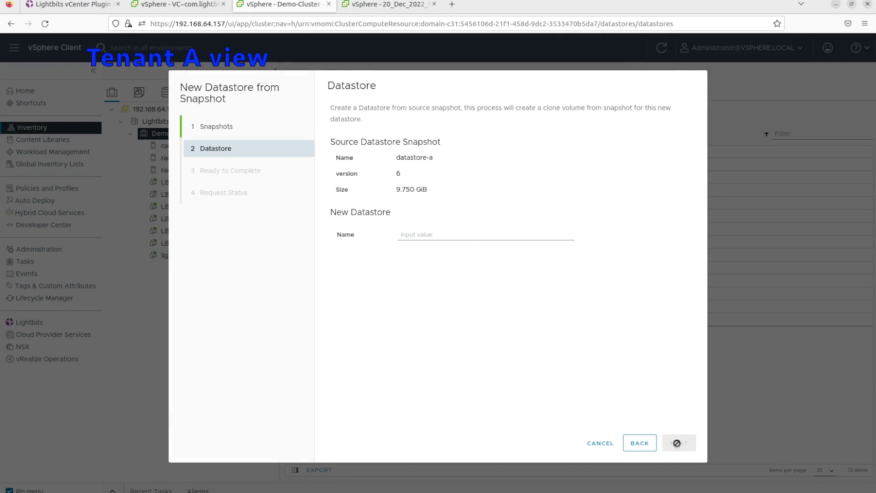
Name the new datastore datastore-from-snapshot, create it, and close the finished request
click(431, 235)
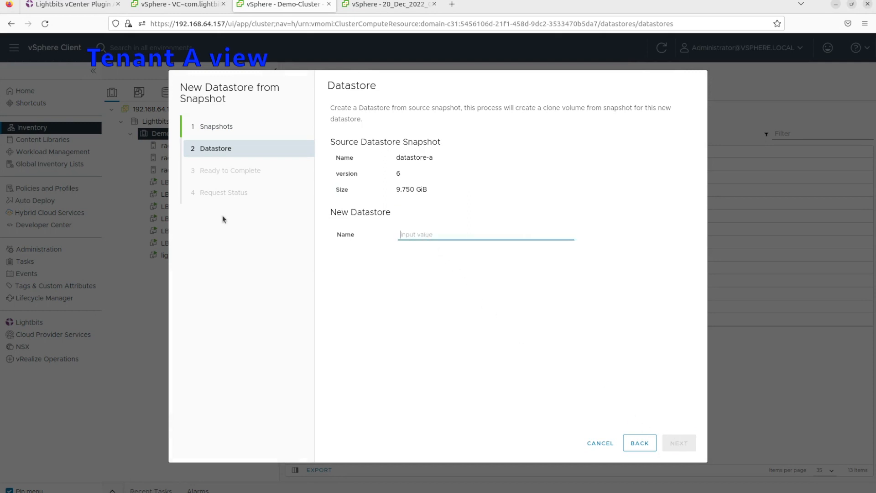
text(datastore-from-snapshot)
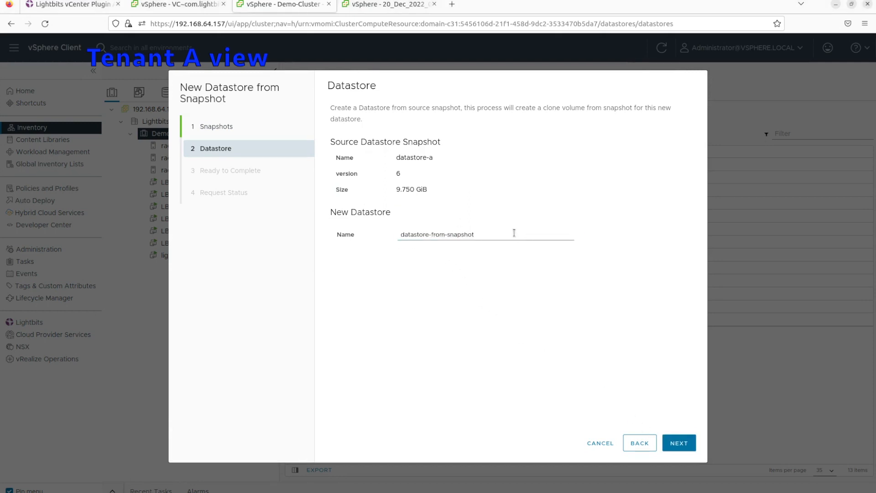
click(678, 444)
click(677, 445)
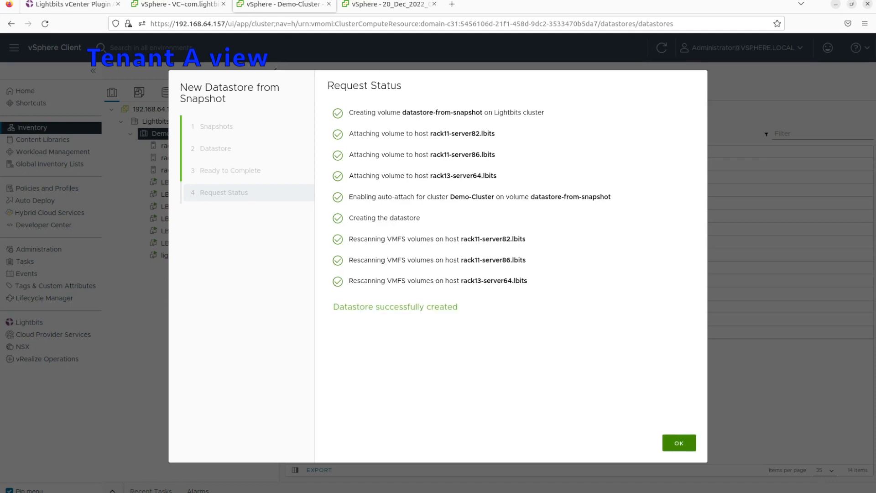
click(691, 446)
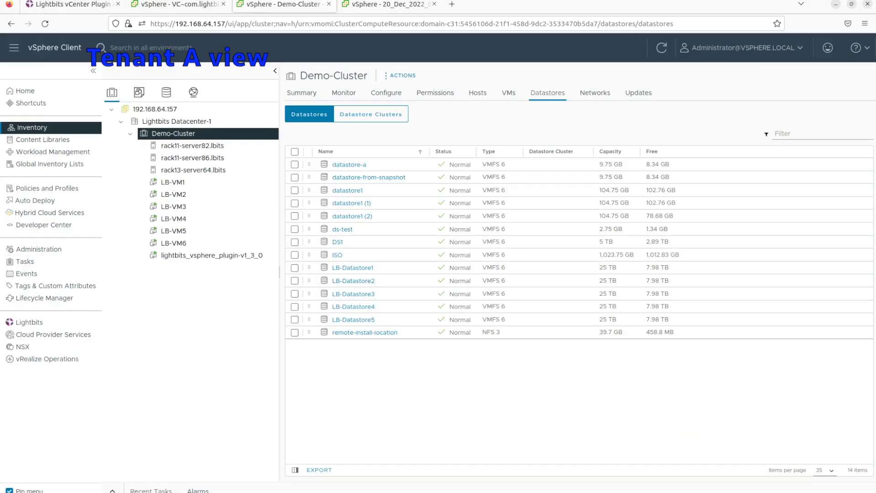
Examine datastore-from-snapshot's summary and Lightbits volume, and check the volumes and snapshots in project-a
click(166, 93)
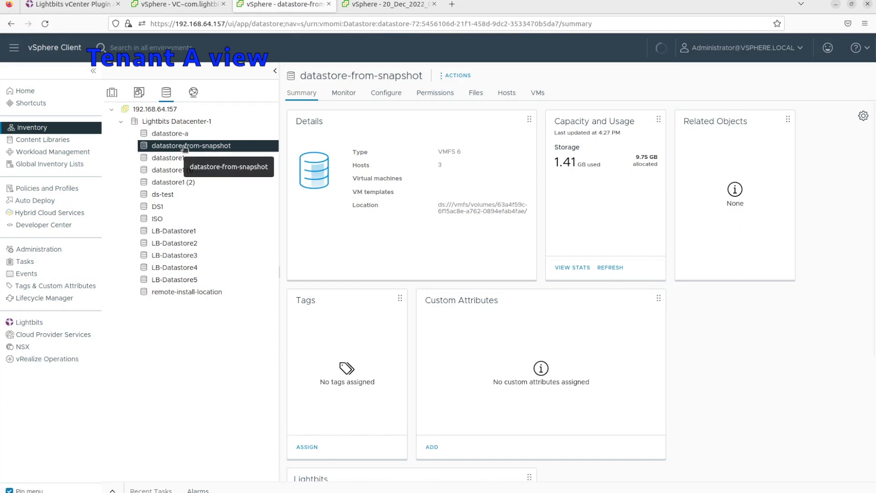
scroll(454, 341, down, 4)
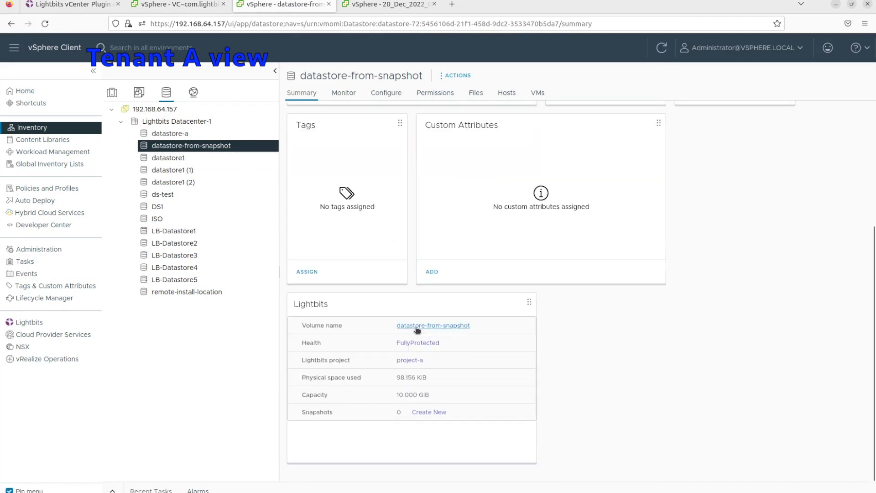
click(456, 326)
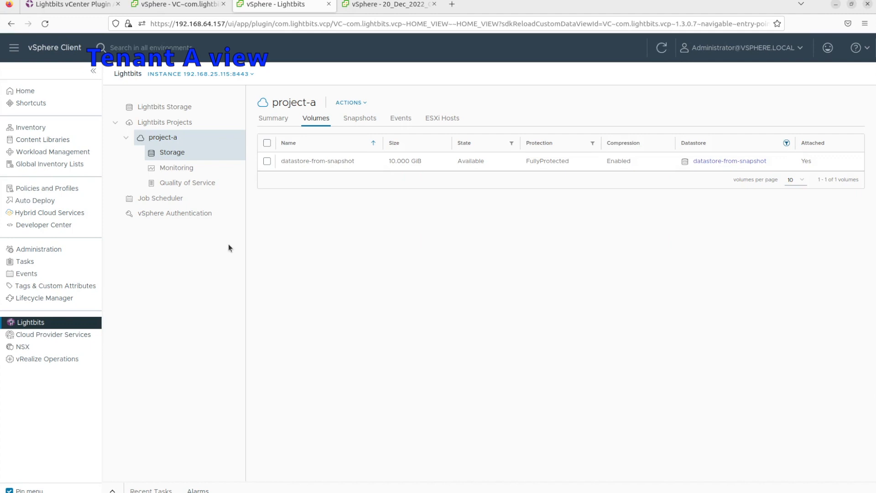
click(267, 161)
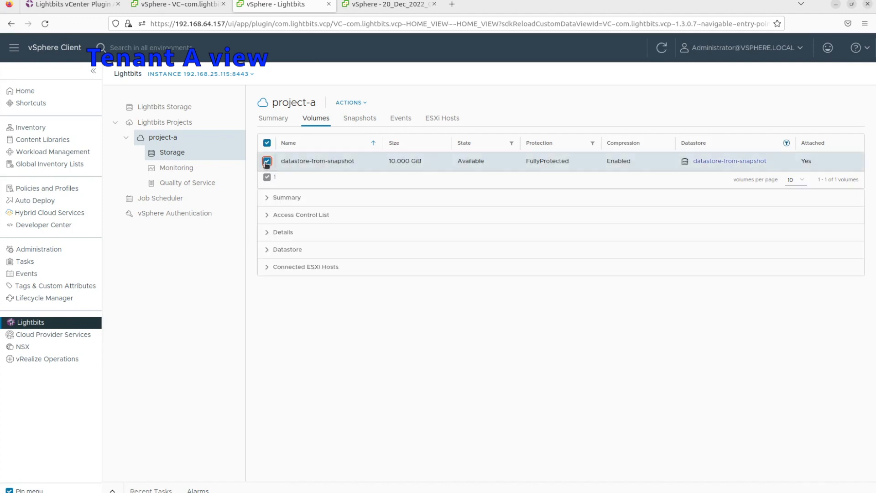
click(358, 120)
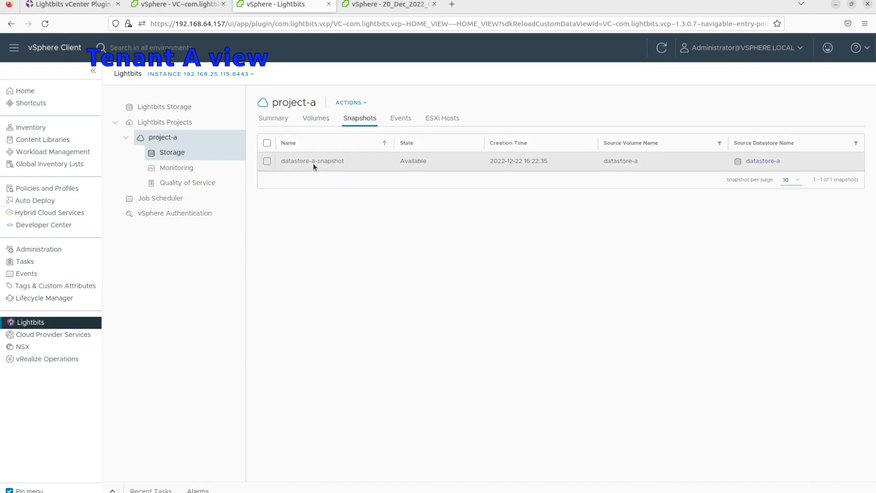
click(316, 119)
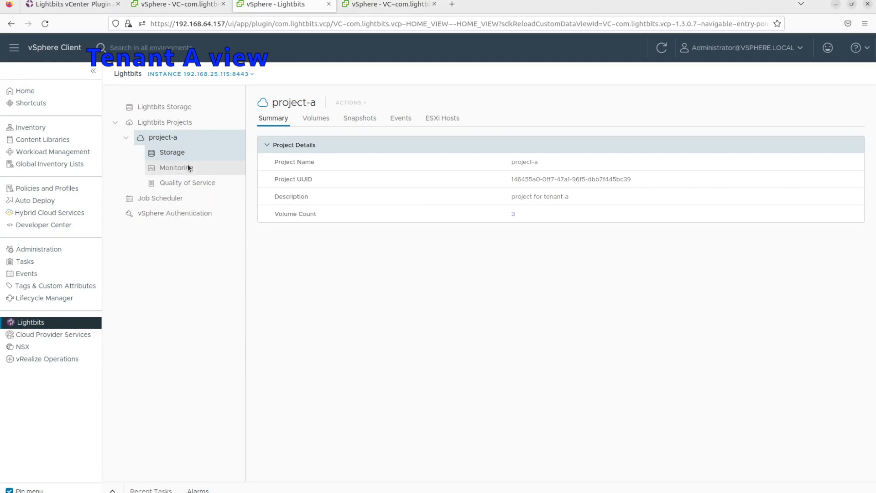
Examine datastore-a's performance charts in project-a's monitoring and review the project's storage volumes and snapshots
click(188, 168)
click(280, 179)
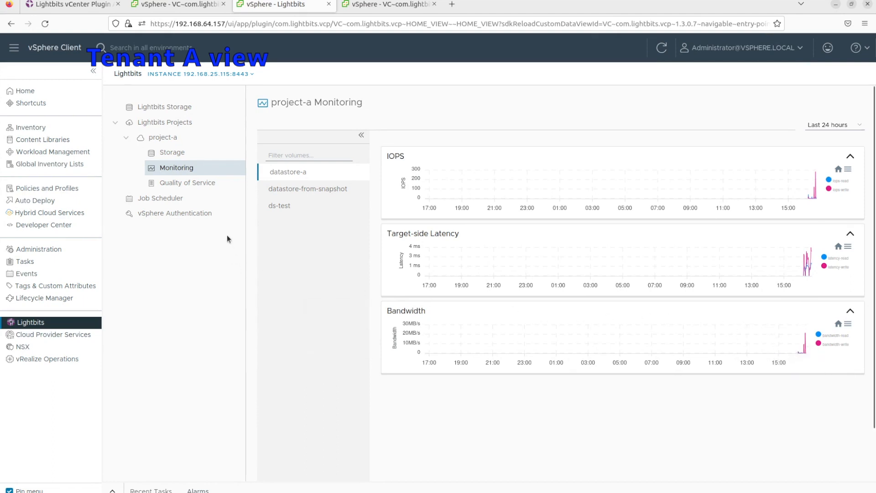
click(170, 150)
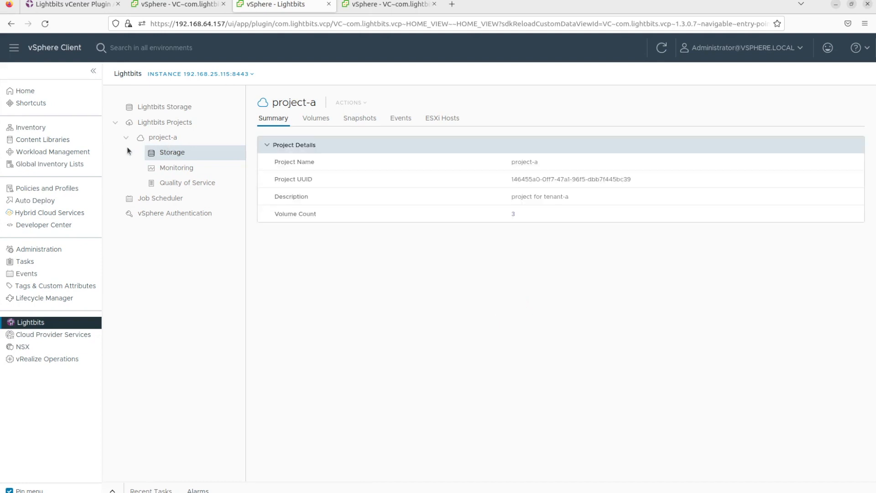
click(318, 119)
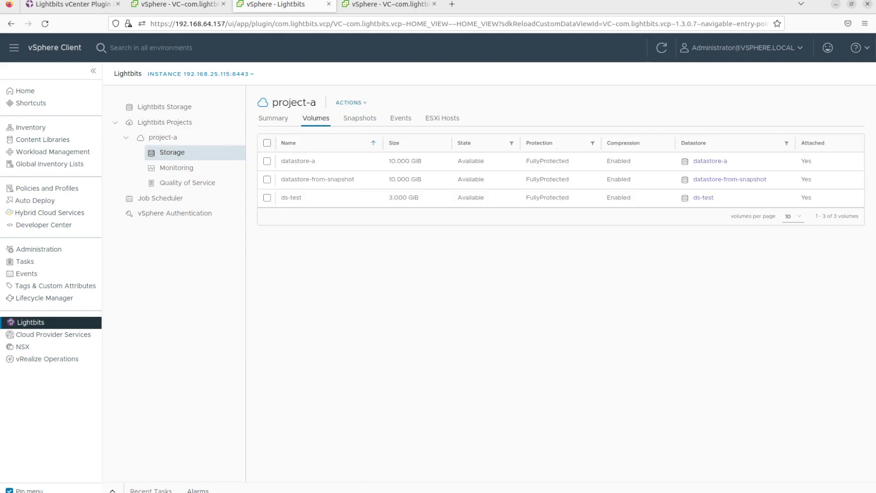
click(352, 123)
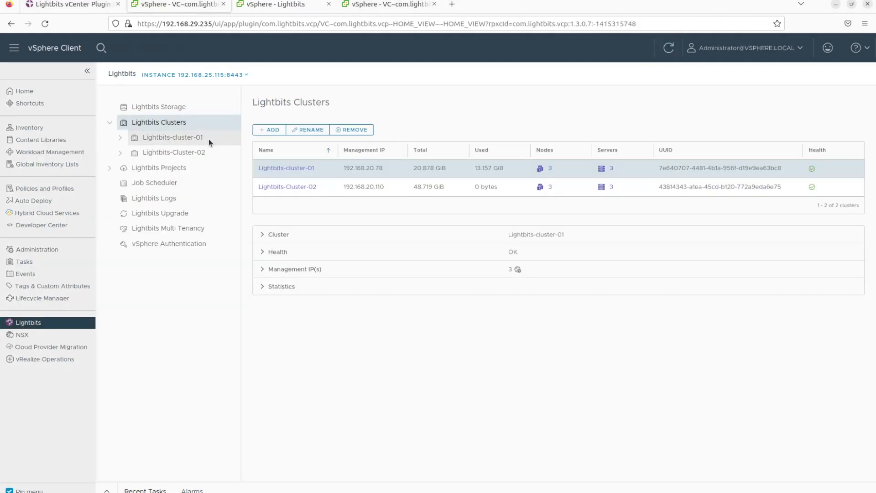
In the administrator vCenter, examine Lightbits-cluster-01's dashboard, cluster monitoring, and the volume charts for datastore-a and datastore-from-snapshot
click(166, 142)
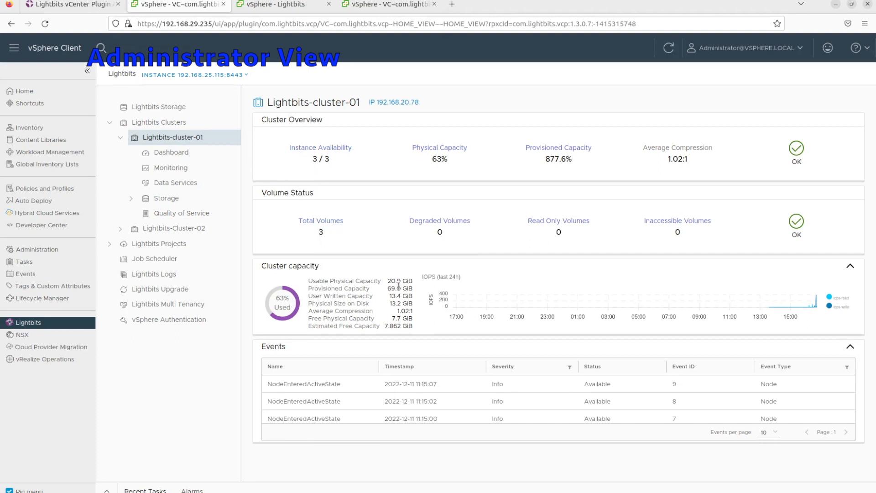
click(173, 167)
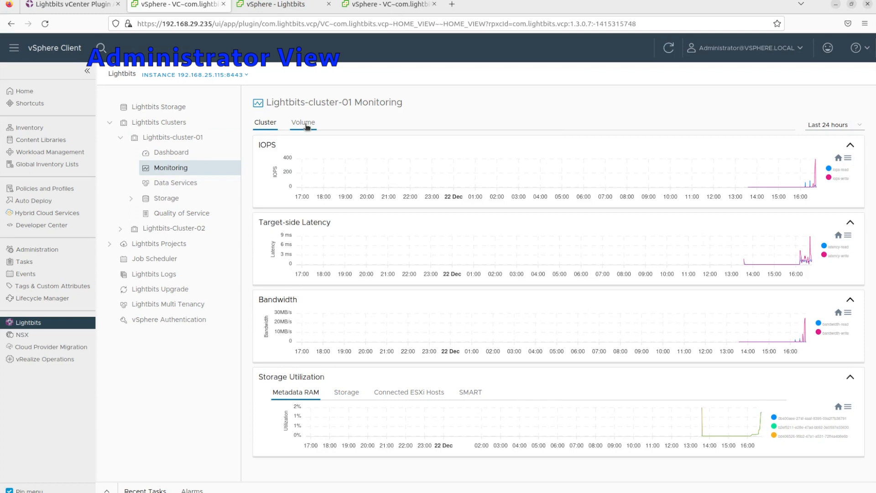
click(306, 126)
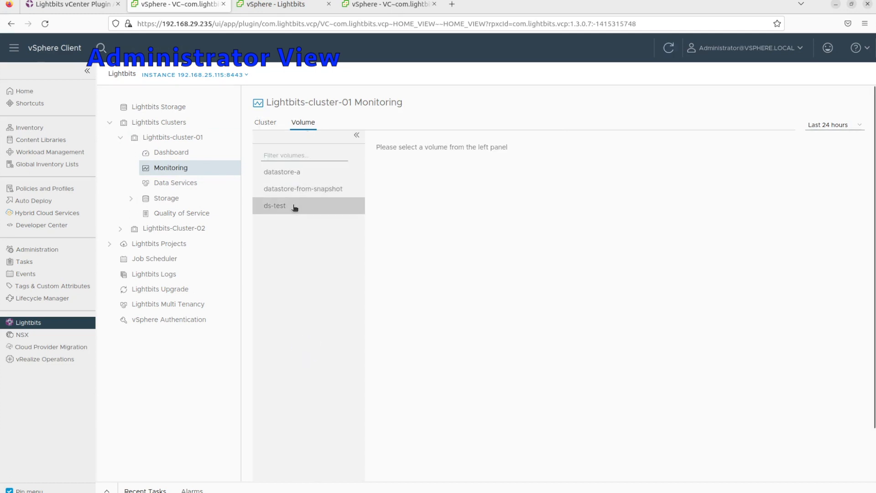
click(292, 178)
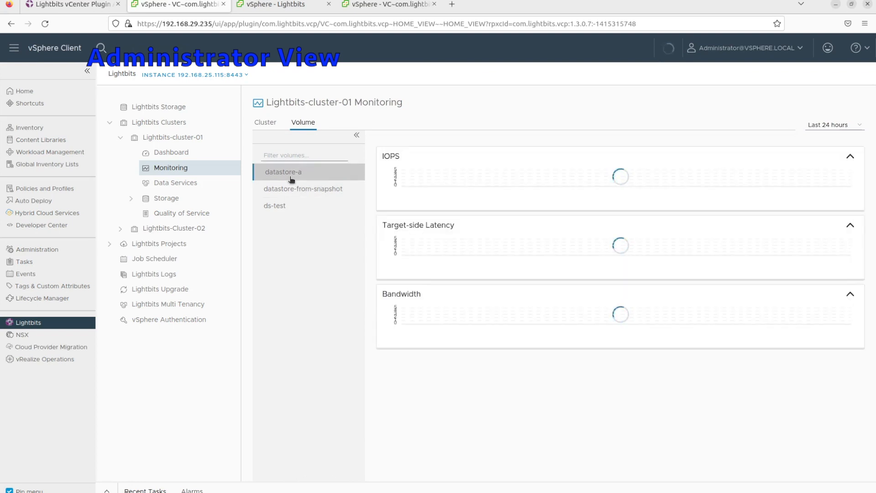
click(288, 192)
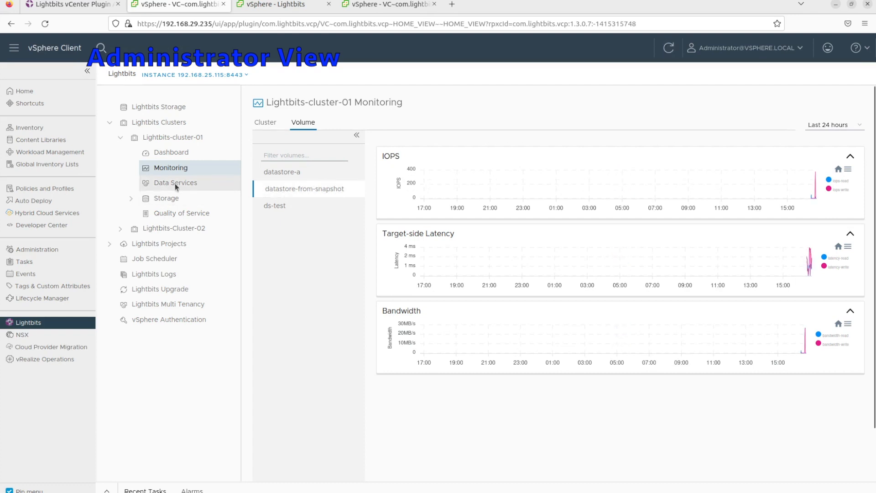
click(173, 154)
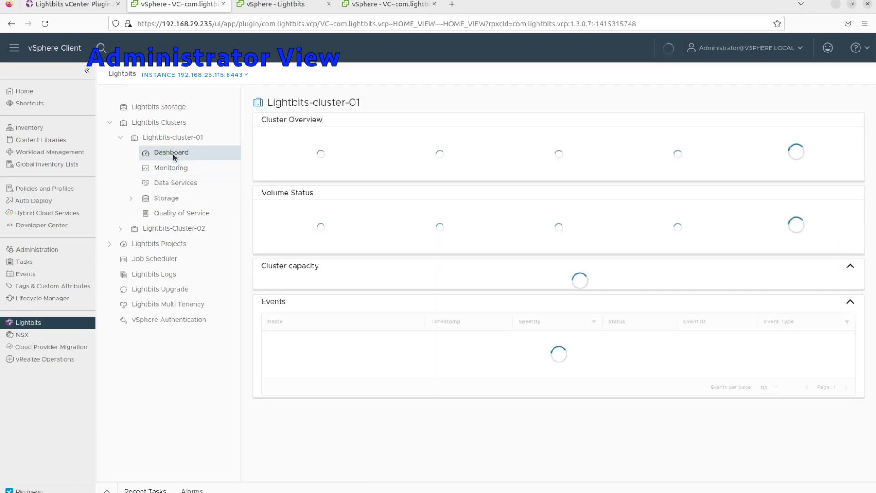